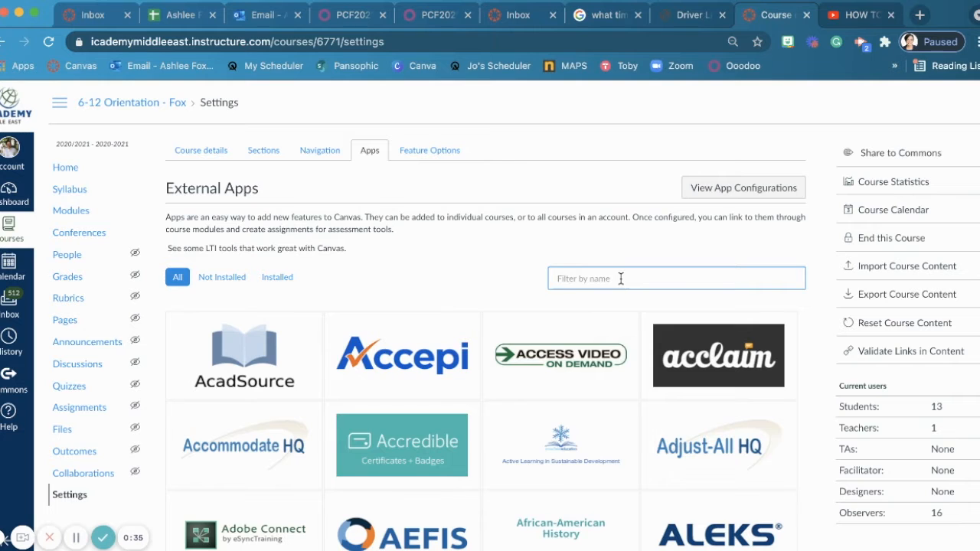
# Open the Flipgrid app among the course's external apps and start adding it to the course
pyautogui.click(240, 375)
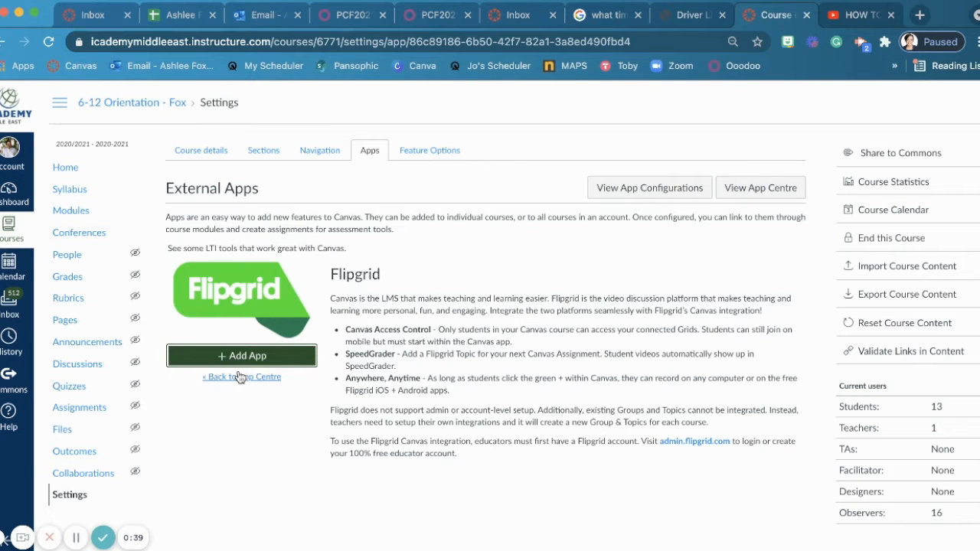
pyautogui.click(253, 357)
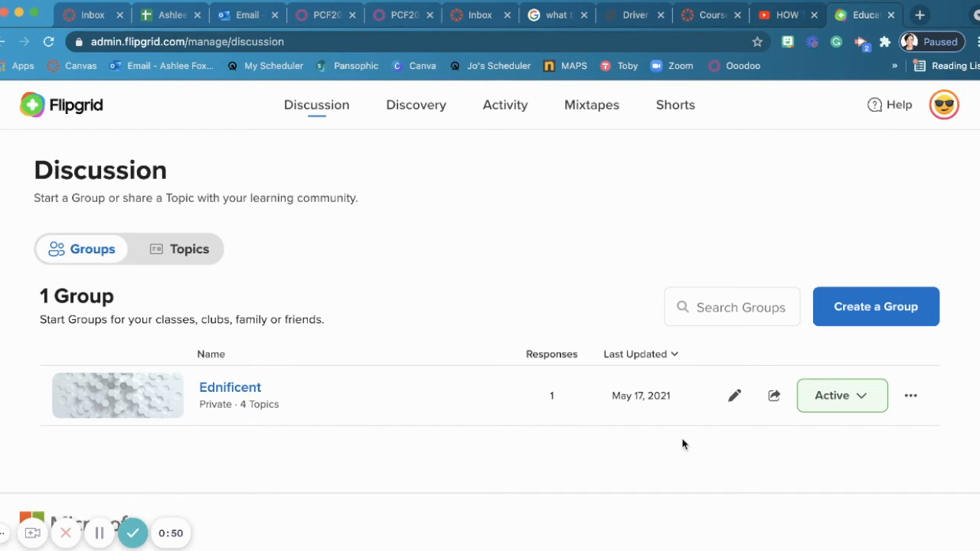
# In the Flipgrid admin site, open the account profile's integration settings and go to the Canvas section
pyautogui.click(945, 112)
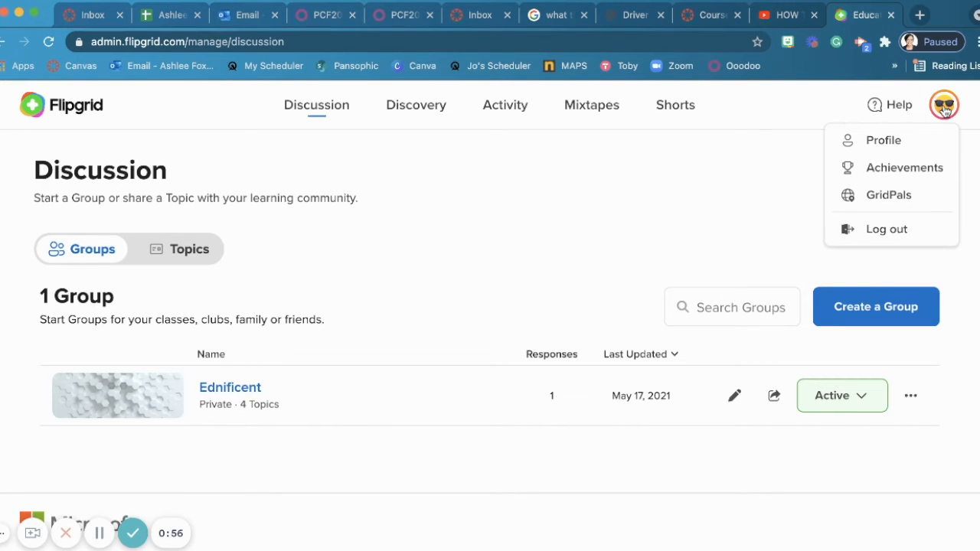
pyautogui.click(872, 145)
pyautogui.scroll(-3, 584, 396)
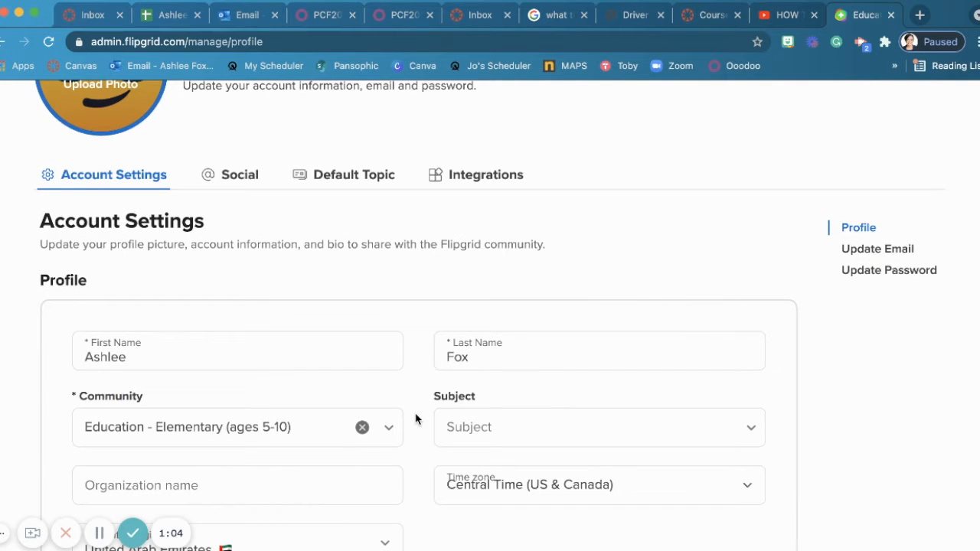
pyautogui.click(476, 176)
pyautogui.scroll(-3, 506, 393)
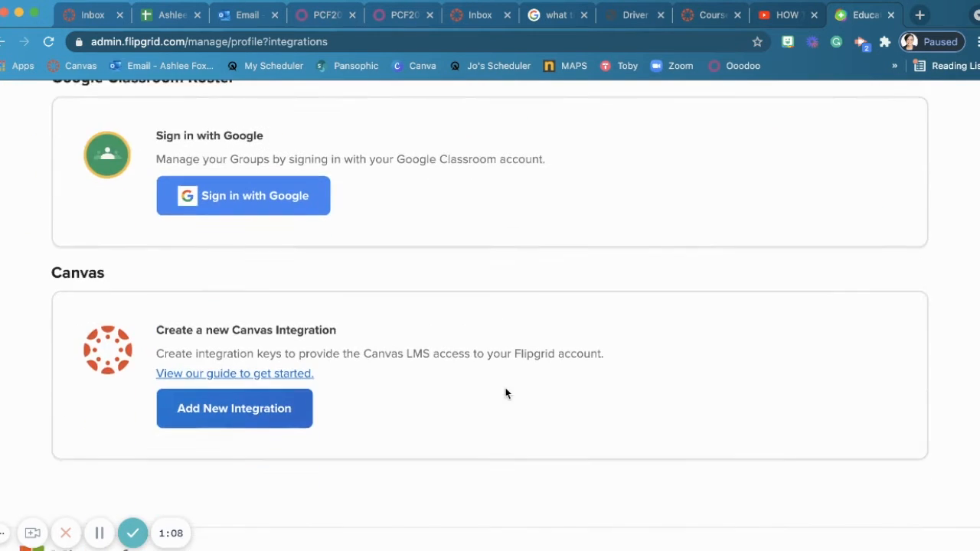
# Create a new Canvas integration named EDNIFICENTKEY
pyautogui.click(256, 408)
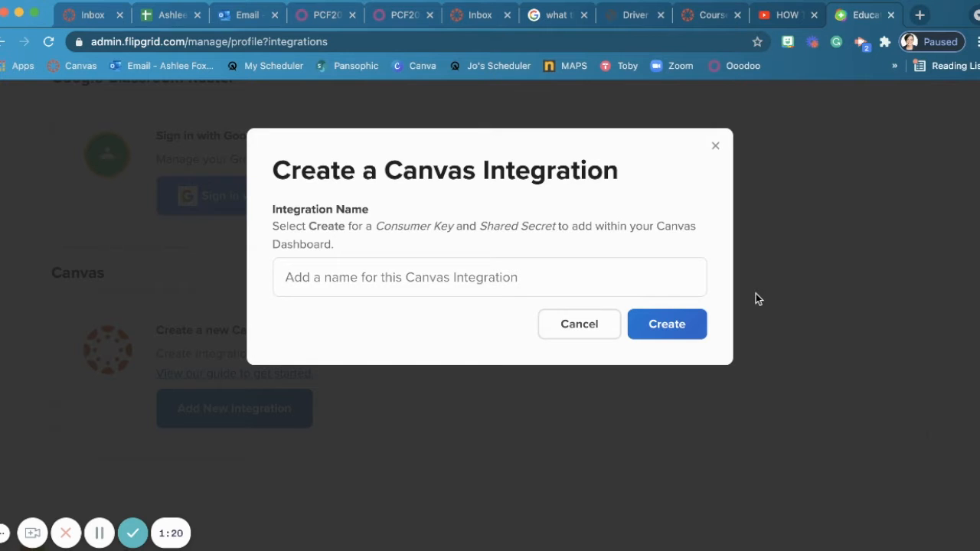
pyautogui.click(443, 276)
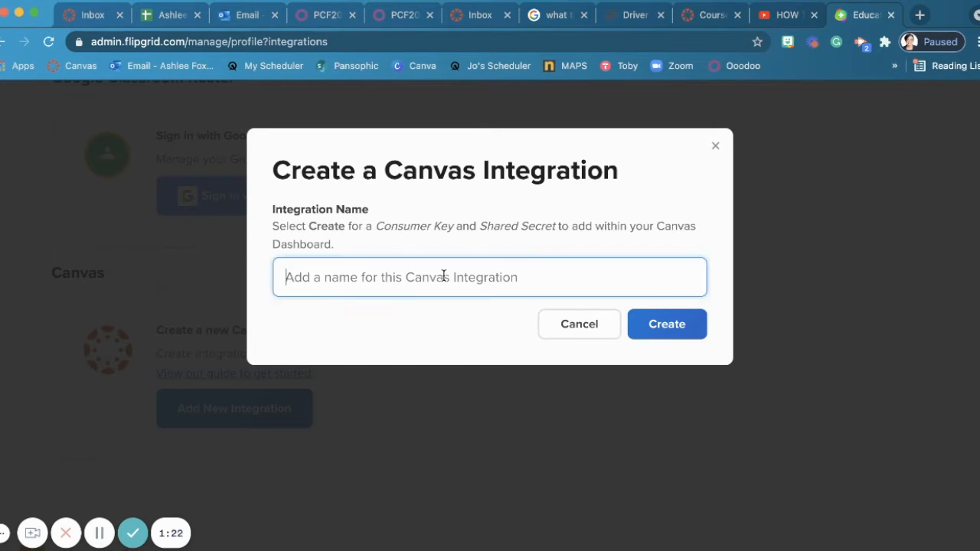
pyautogui.write('EDNI')
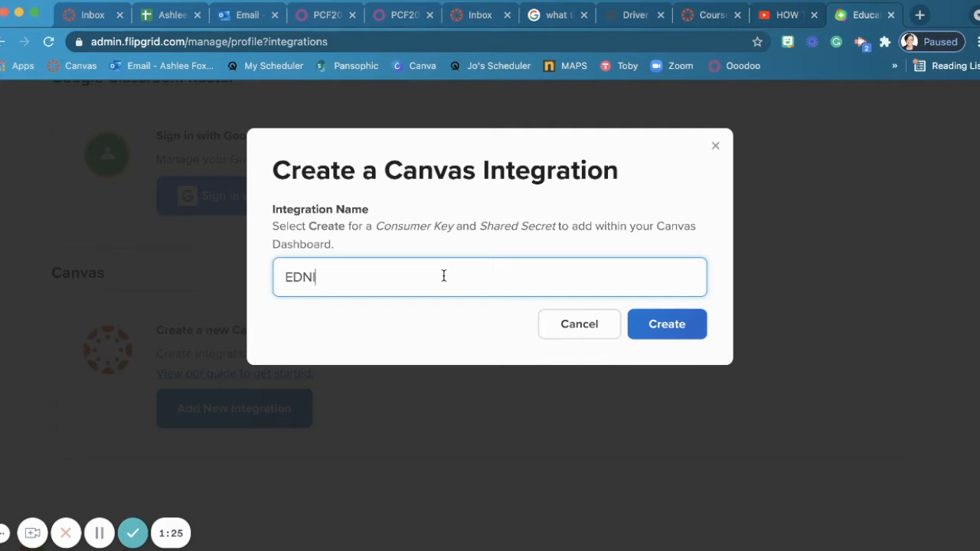
pyautogui.write('FICENTKEY')
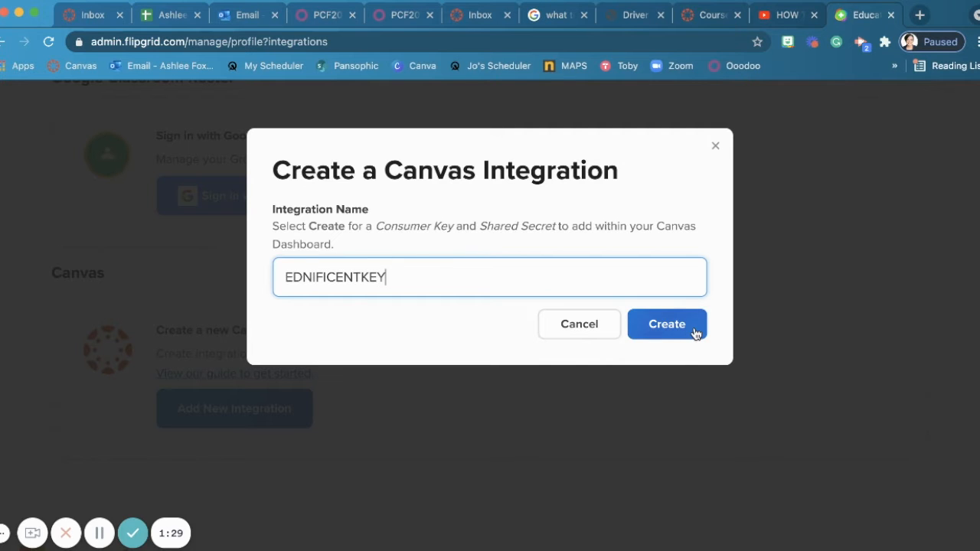
pyautogui.click(664, 326)
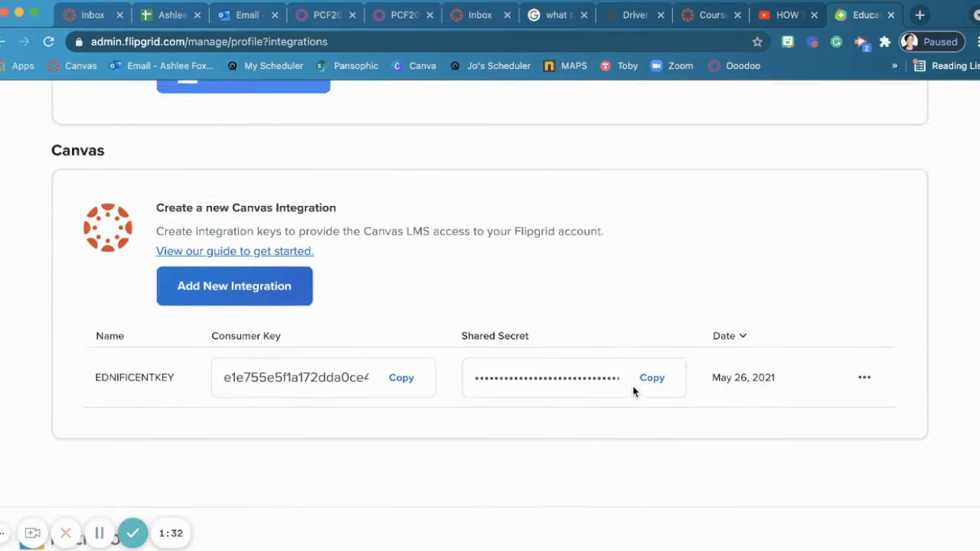
# Copy the integration's consumer key and shared secret into the Flipgrid app form in Canvas and add the app
pyautogui.scroll(-1, 633, 388)
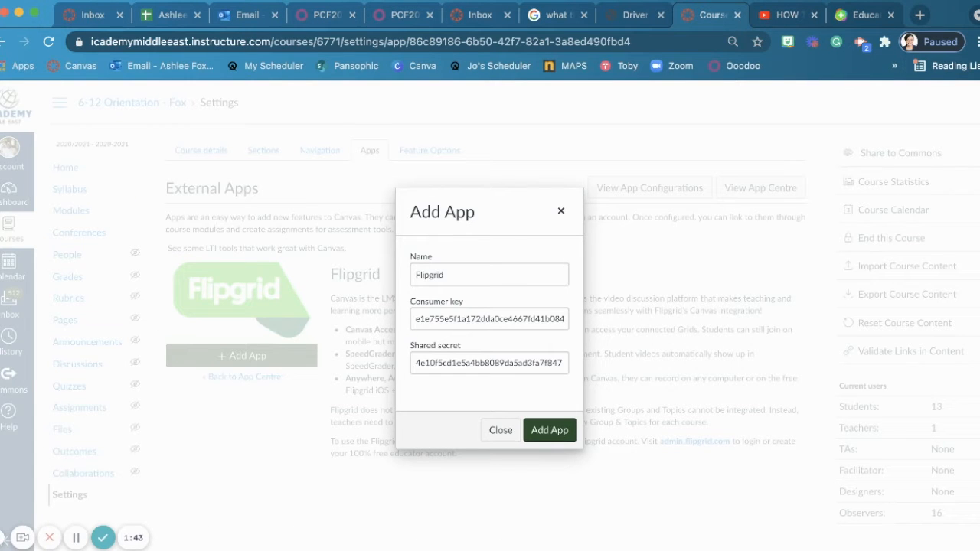
pyautogui.click(563, 437)
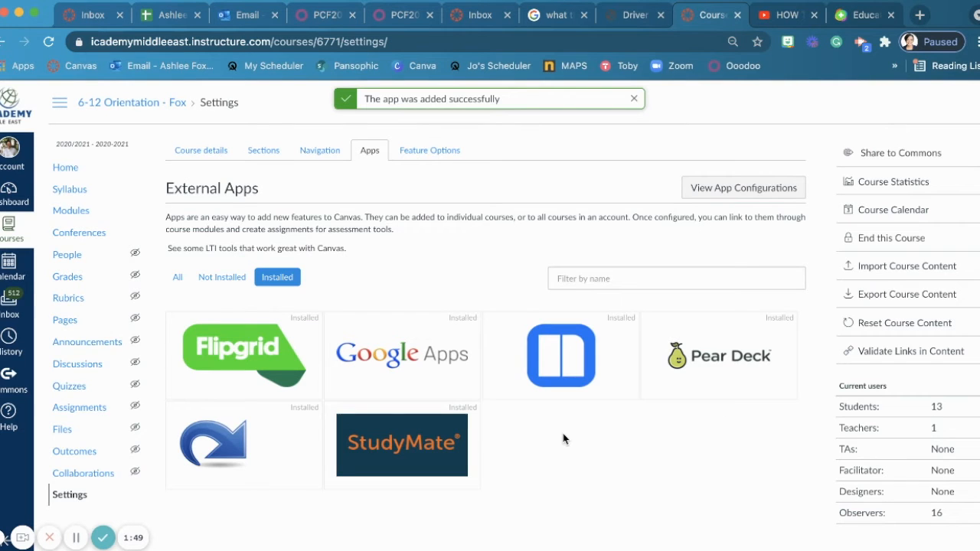
pyautogui.click(76, 537)
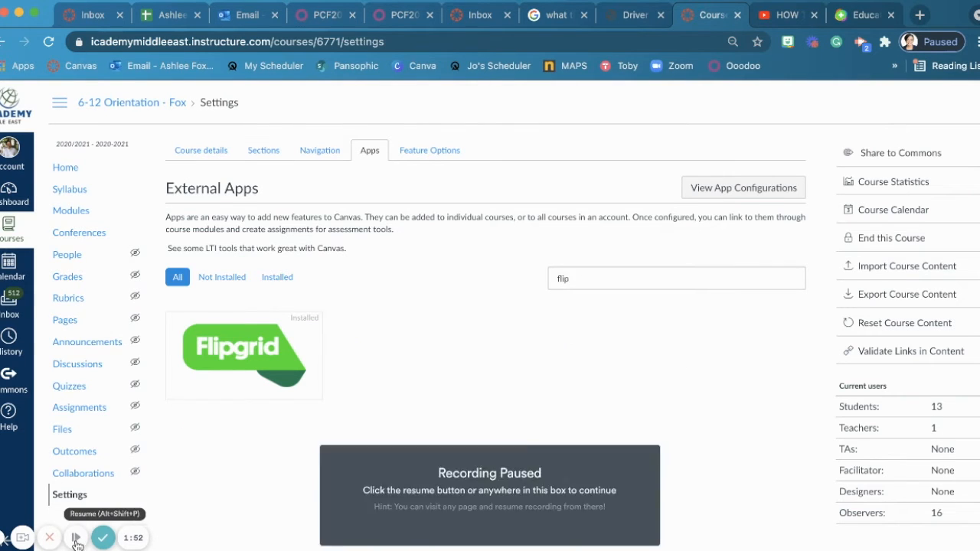
pyautogui.scroll(-2, 552, 494)
pyautogui.scroll(2, 552, 494)
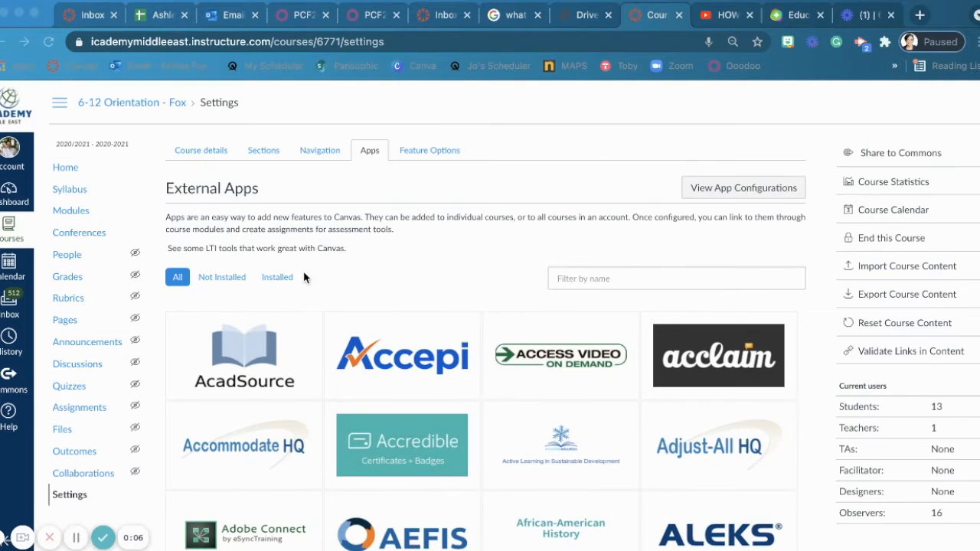
# Show the installed external apps and examine the course navigation settings for the visible and hidden items, including Flipgrid
pyautogui.click(273, 279)
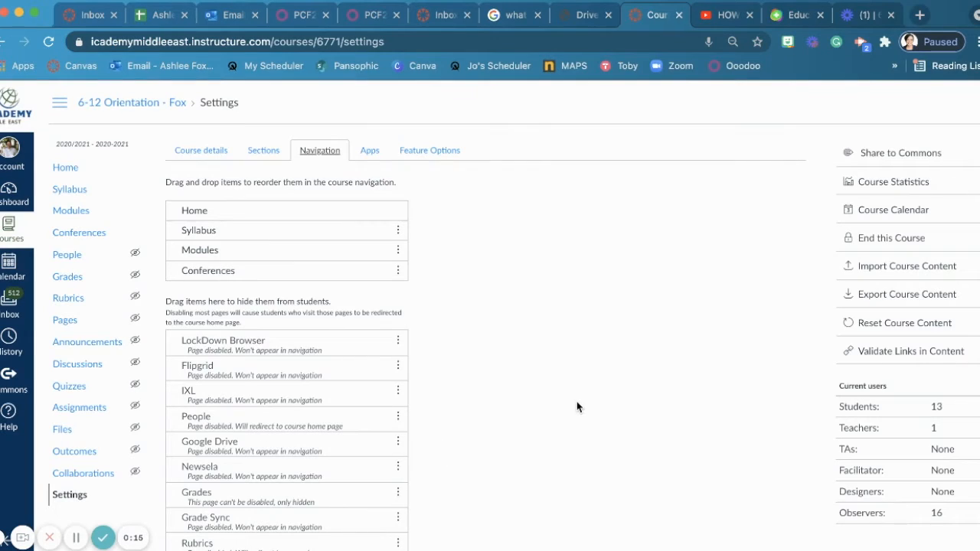
pyautogui.scroll(-4, 376, 400)
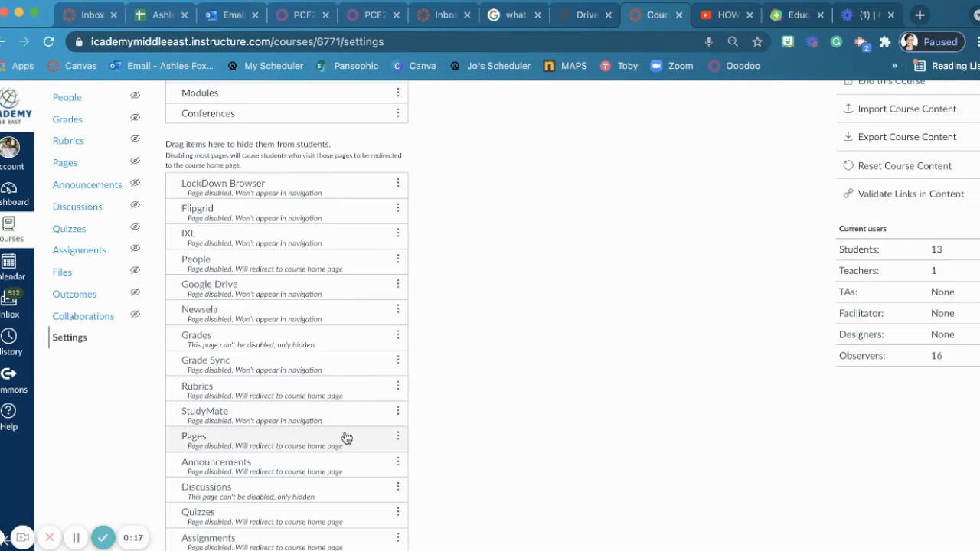
pyautogui.scroll(-1, 345, 437)
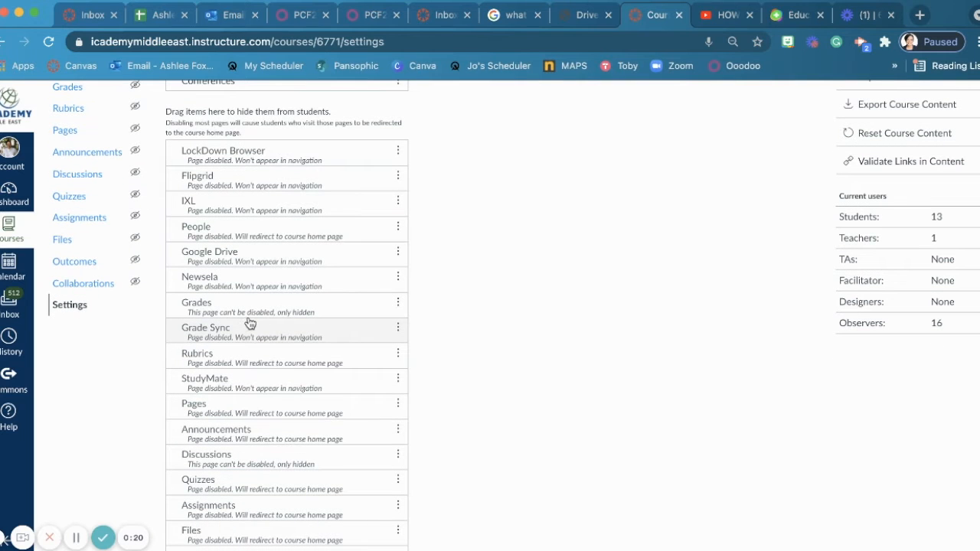
pyautogui.scroll(5, 252, 324)
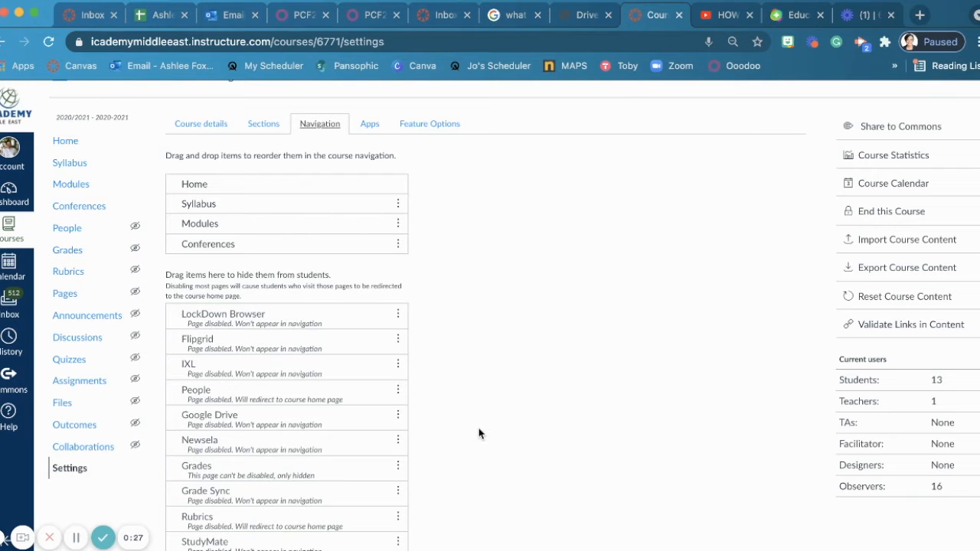
pyautogui.scroll(-1, 577, 416)
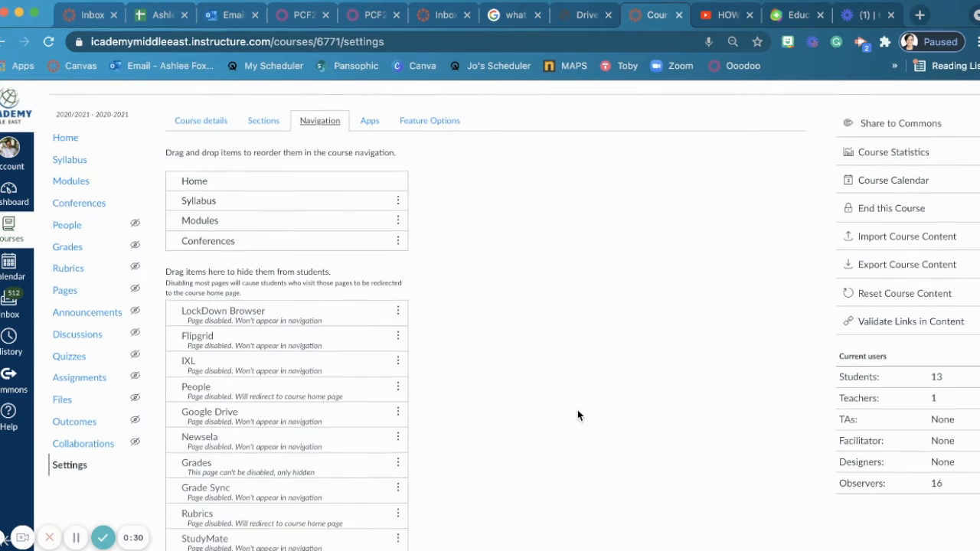
pyautogui.scroll(-2, 578, 416)
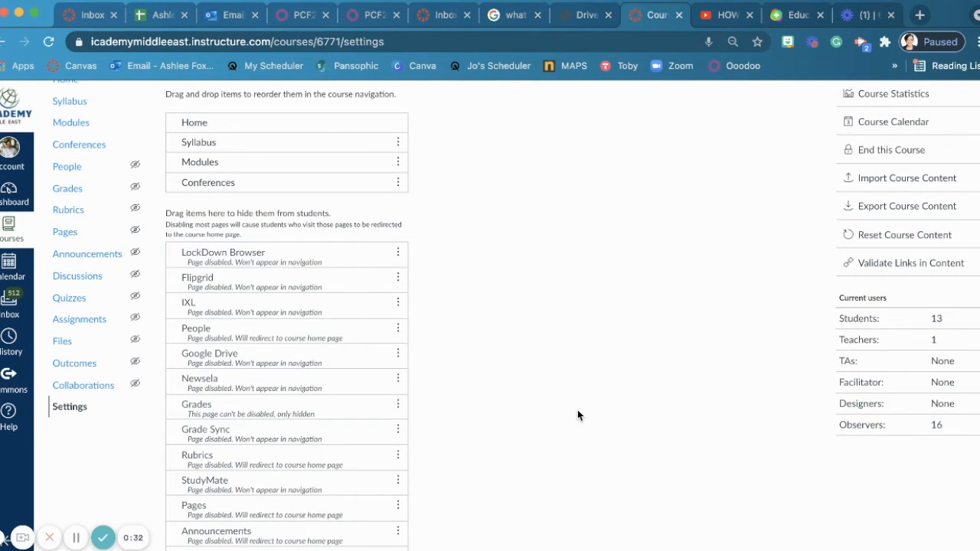
pyautogui.scroll(3, 459, 386)
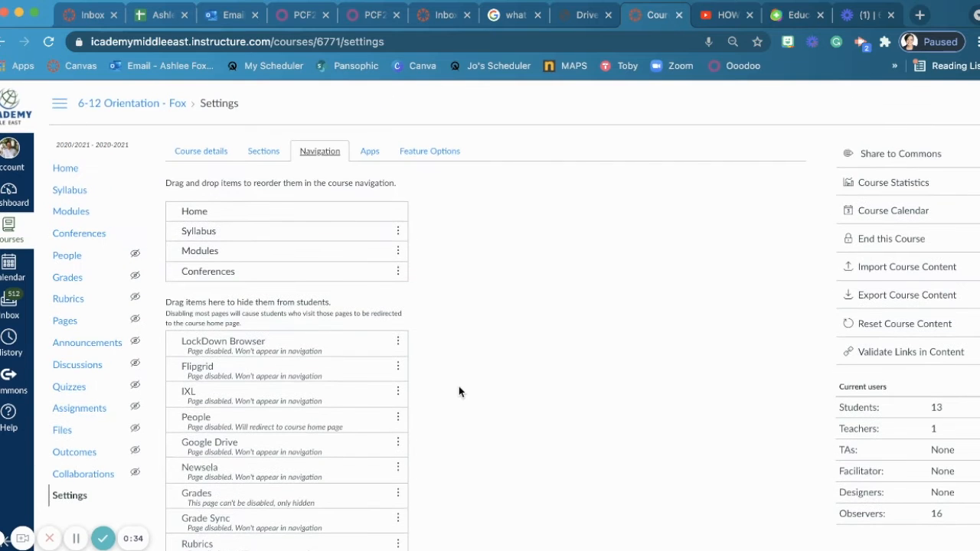
pyautogui.moveTo(394, 370); pyautogui.dragTo(268, 368)
pyautogui.scroll(-5, 269, 368)
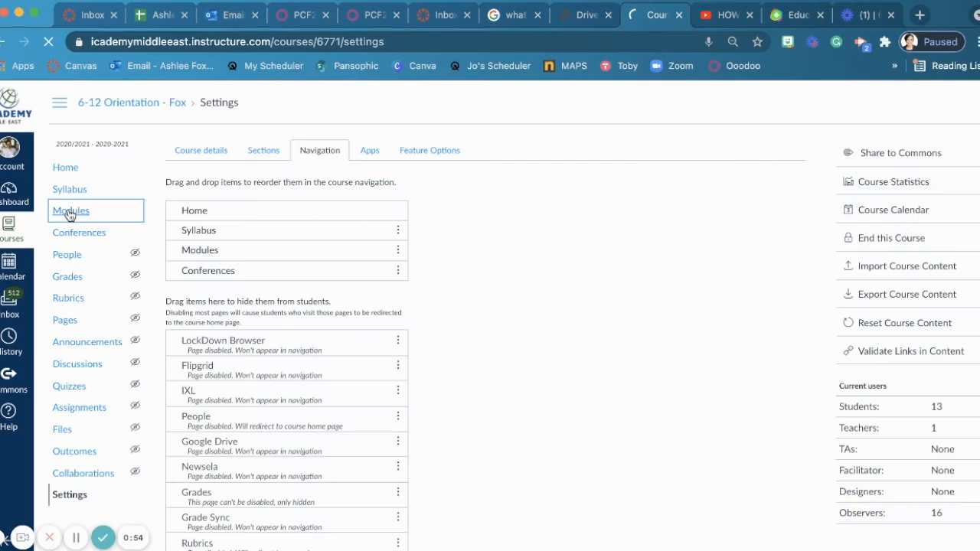
# Add a module named "Flipgrid learning" to the course's modules
pyautogui.scroll(-10, 801, 326)
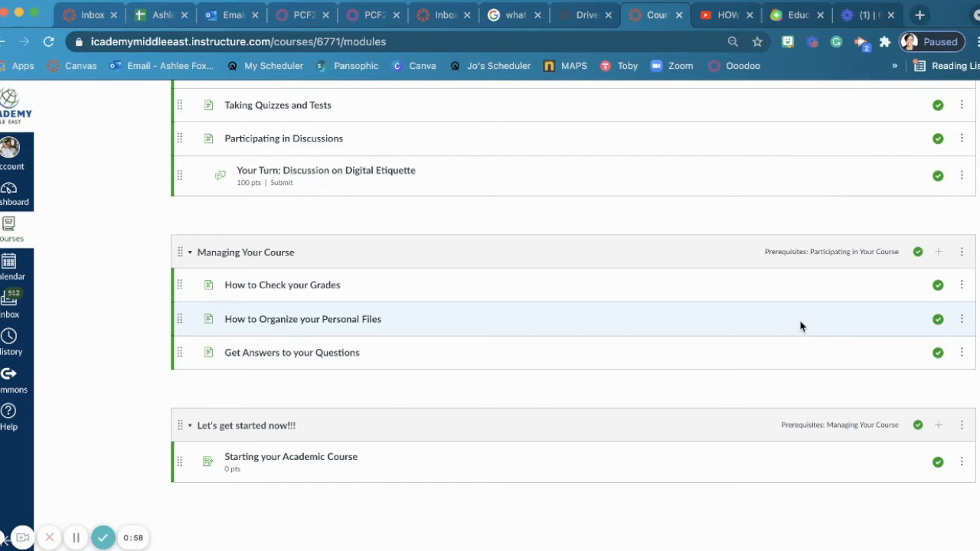
pyautogui.scroll(10, 801, 326)
pyautogui.click(919, 152)
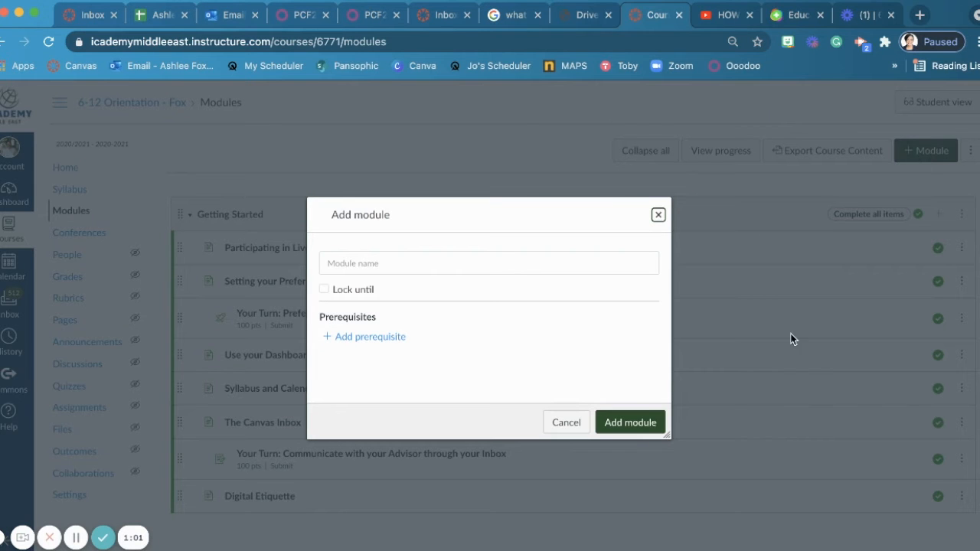
pyautogui.click(478, 262)
pyautogui.write('F')
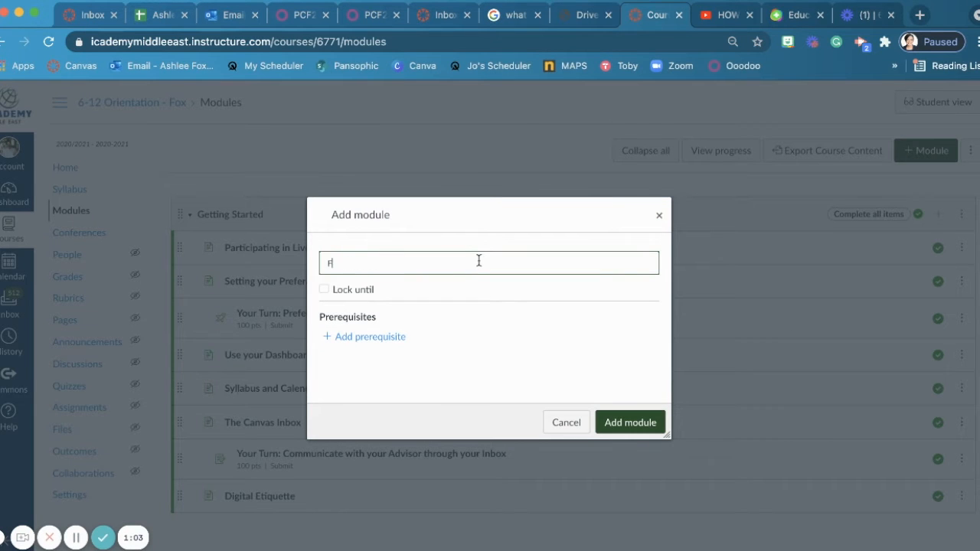
pyautogui.write('lipgrid learning')
pyautogui.click(644, 426)
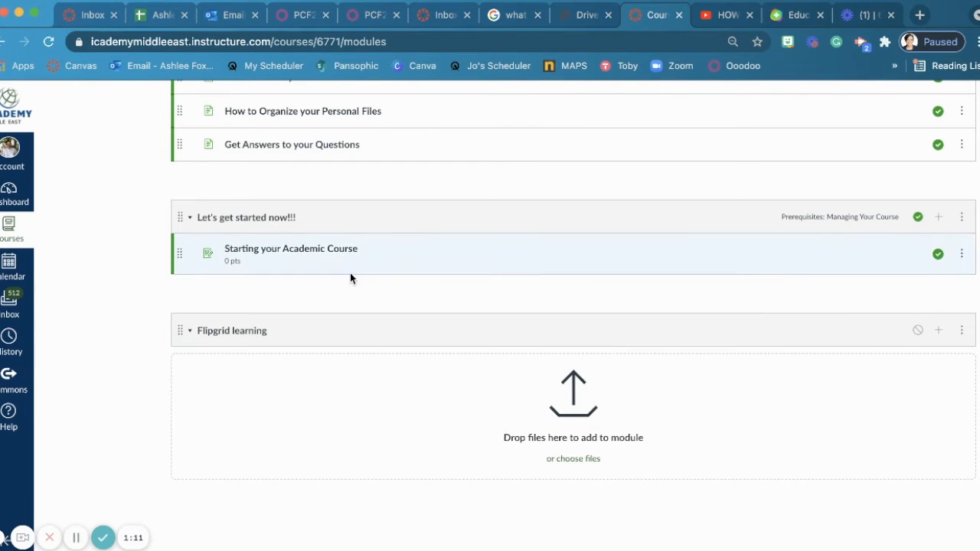
# Add a new assignment named "5 things you learned today" without indentation to the Flipgrid learning module and open it
pyautogui.click(938, 331)
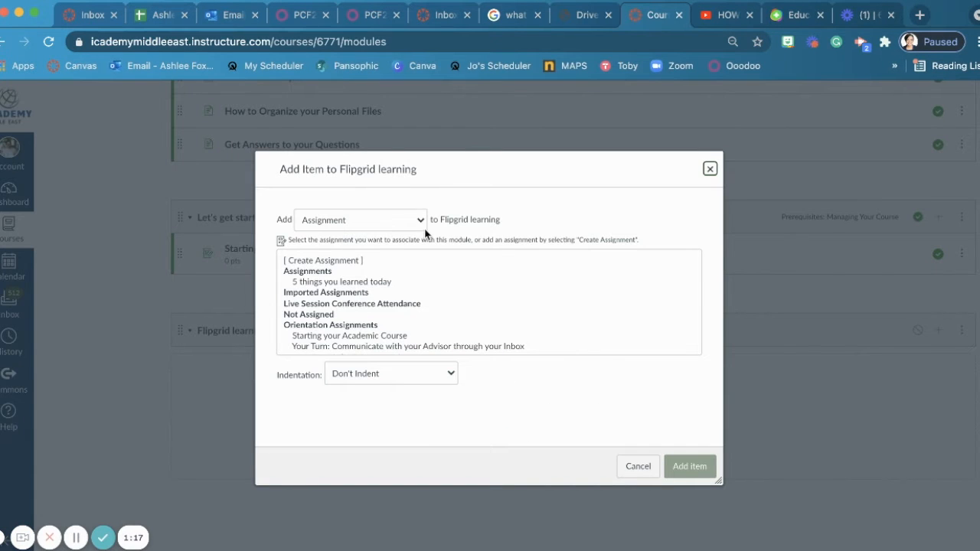
pyautogui.click(353, 304)
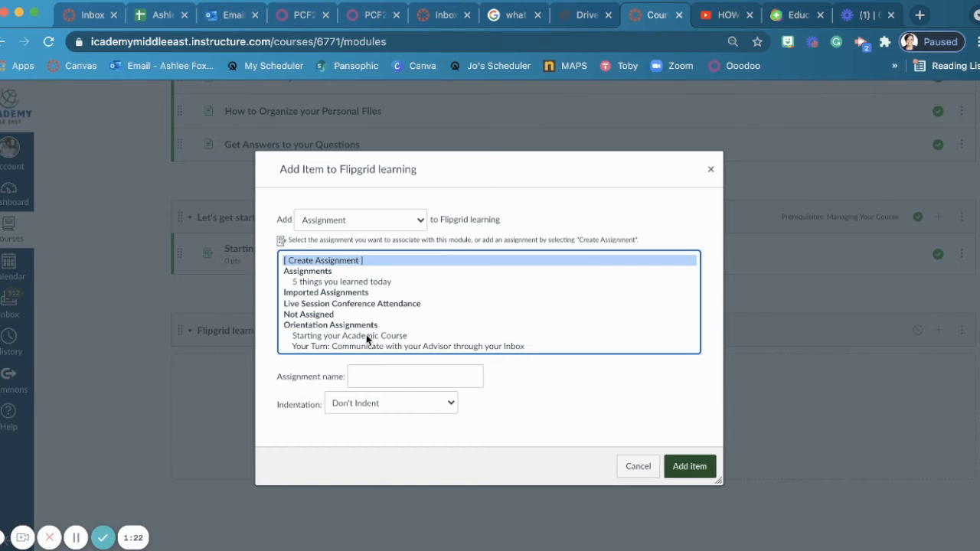
pyautogui.scroll(-1, 366, 334)
pyautogui.scroll(1, 440, 270)
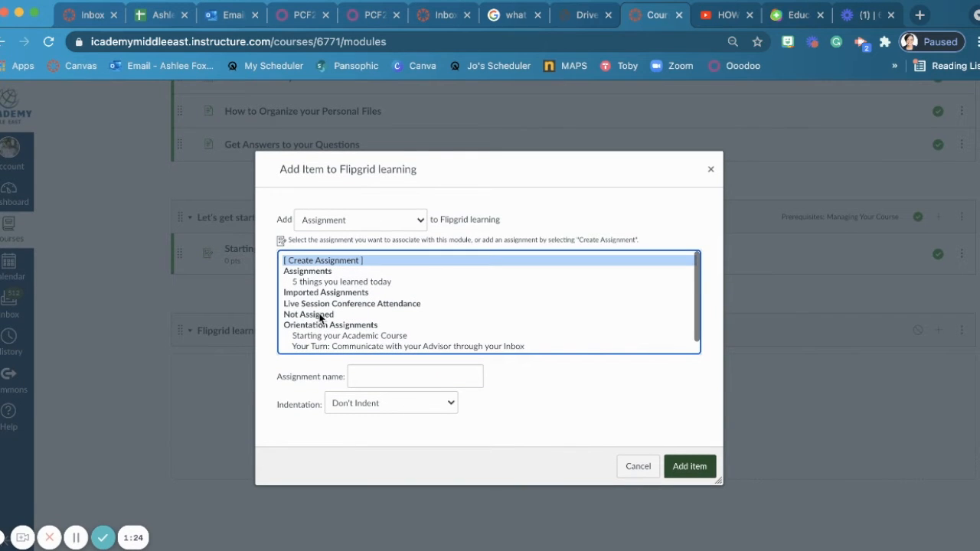
pyautogui.scroll(-1, 363, 339)
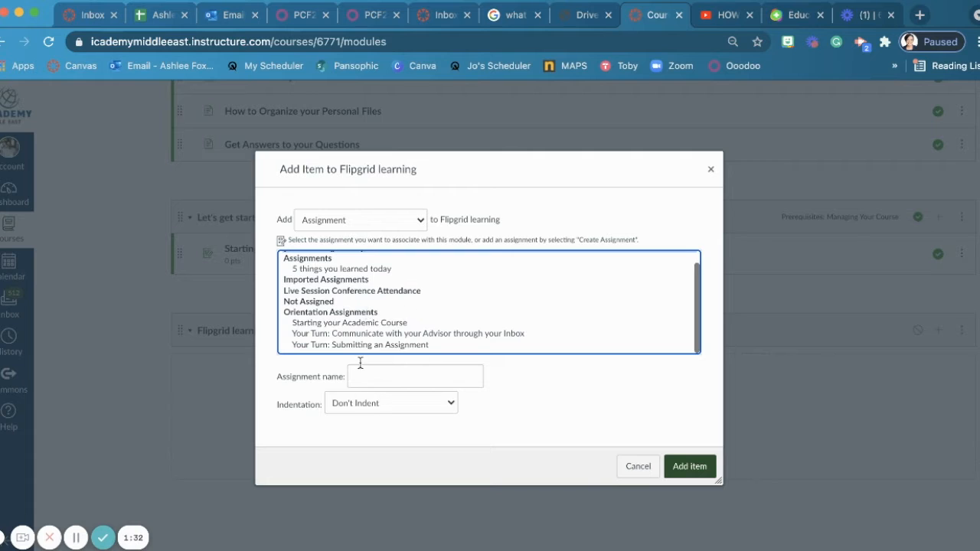
pyautogui.scroll(1, 408, 307)
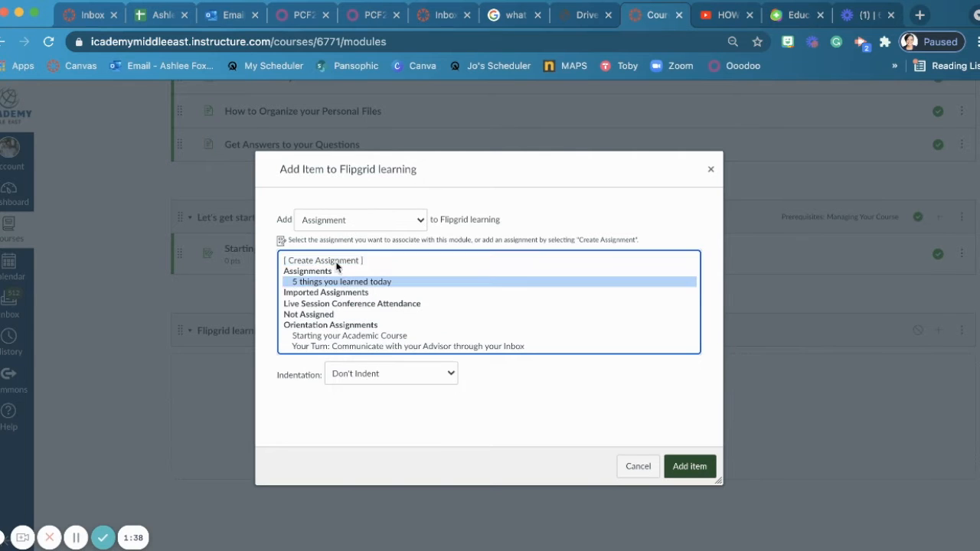
pyautogui.click(335, 264)
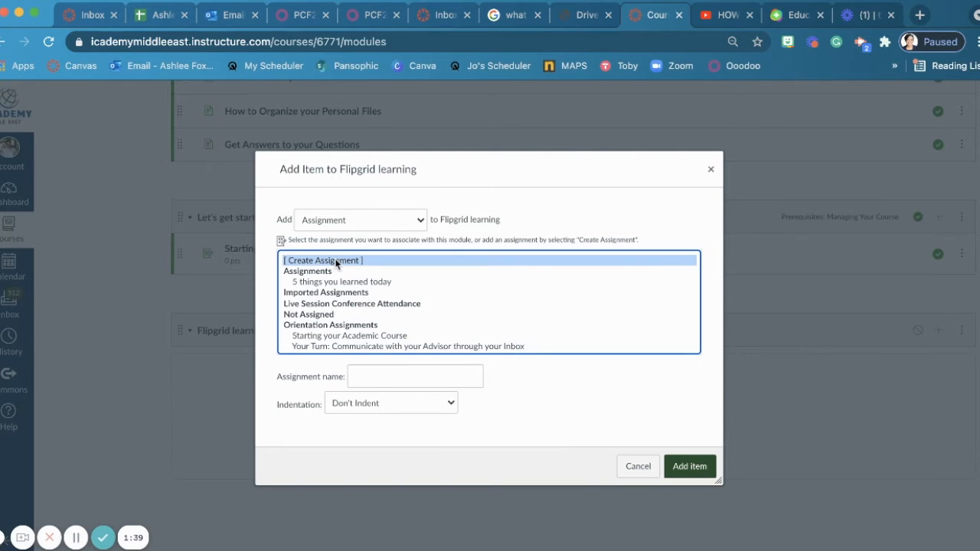
pyautogui.click(391, 376)
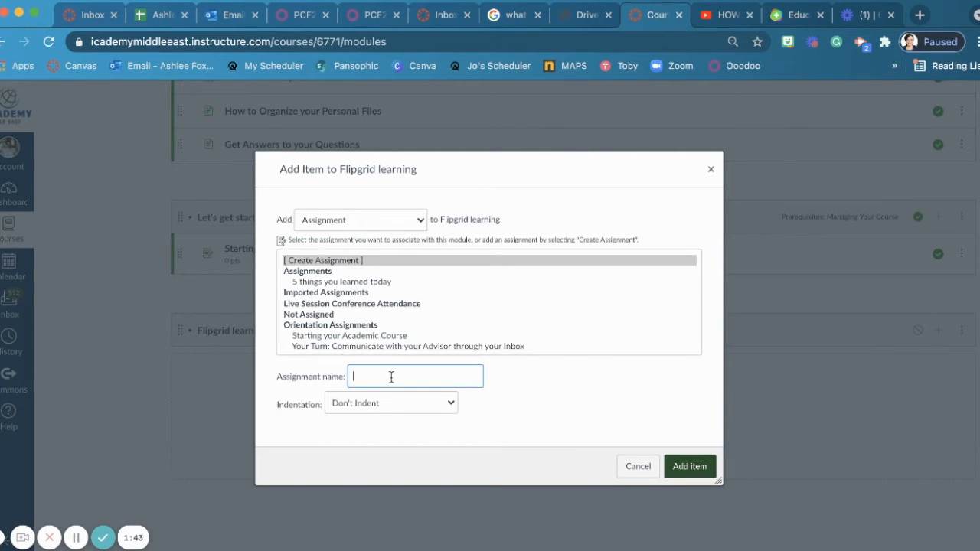
pyautogui.click(387, 411)
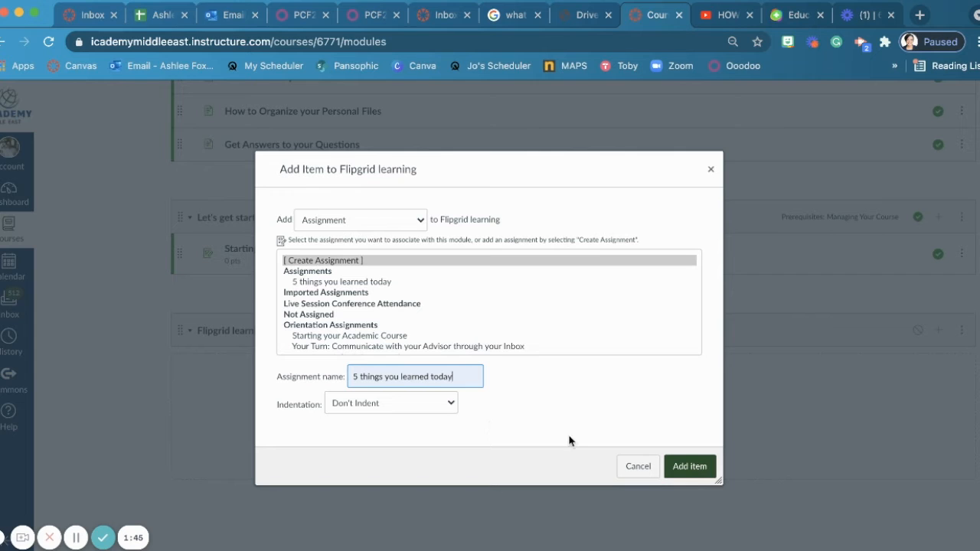
pyautogui.click(689, 466)
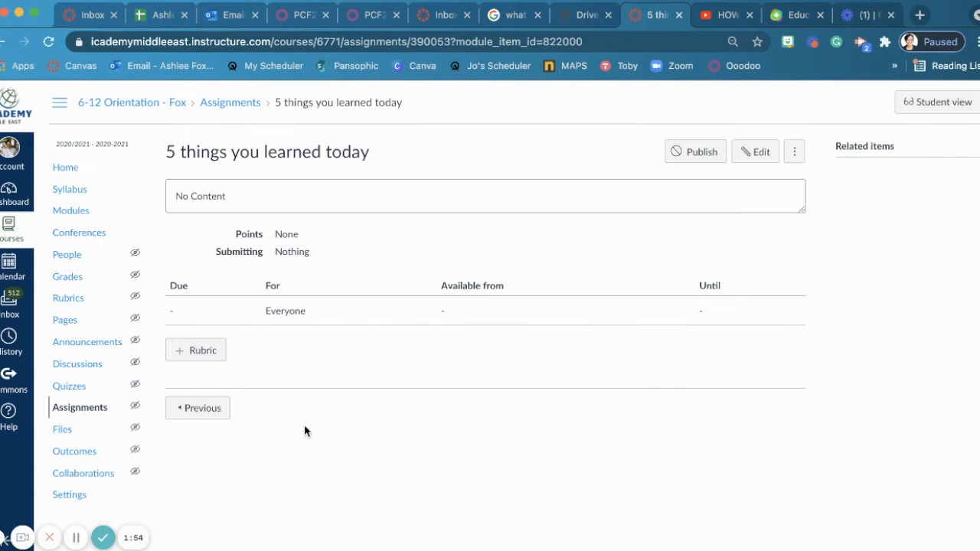
# Open the form for adding a rubric to the assignment and examine its criteria, ratings and options
pyautogui.click(204, 352)
pyautogui.scroll(-2, 408, 467)
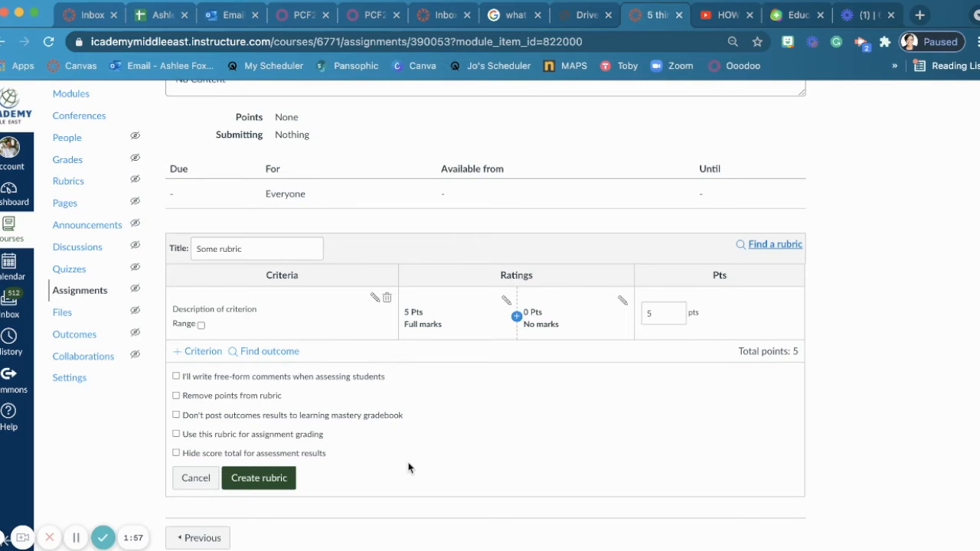
pyautogui.scroll(4, 650, 459)
pyautogui.scroll(-4, 650, 444)
pyautogui.scroll(3, 290, 522)
# Edit the assignment and write instructions to click on the Flipgrid link and answer: "Name 5 things you learned from our Flipgrid training session today."
pyautogui.click(761, 152)
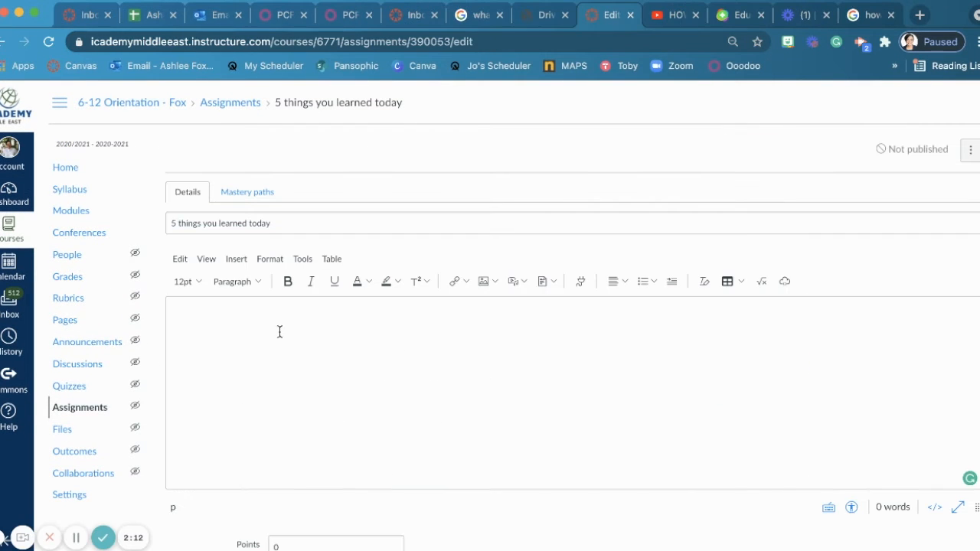
pyautogui.click(279, 332)
pyautogui.write('In this assignment, I would like you to click on the Flipgrid link and respond to the question: Name 5 things you learned from our Flipgrid training session today.')
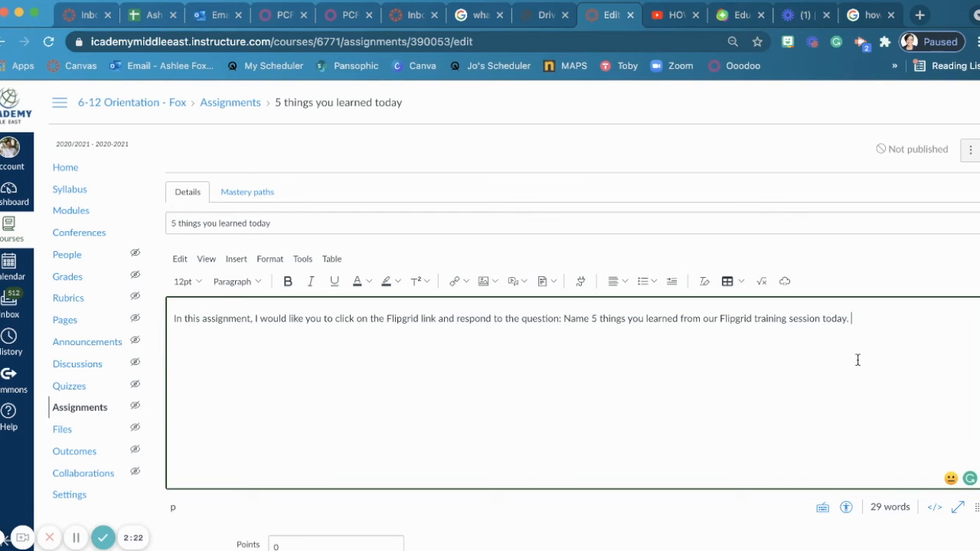
# Upload the image "Screenshot 2021-05-26 at 8.59.42 PM.png" from the computer and insert it below the instruction text
pyautogui.press('Return')
pyautogui.click(493, 279)
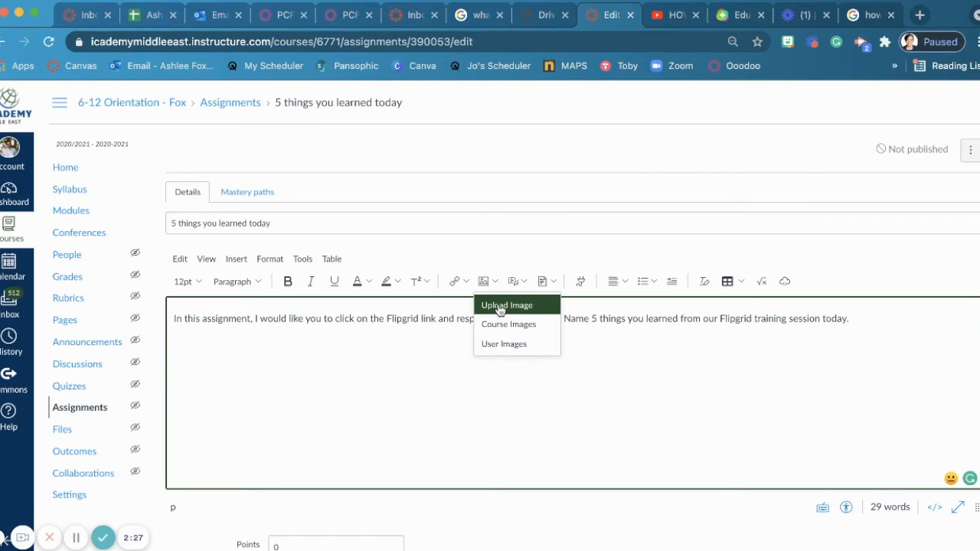
pyautogui.click(502, 306)
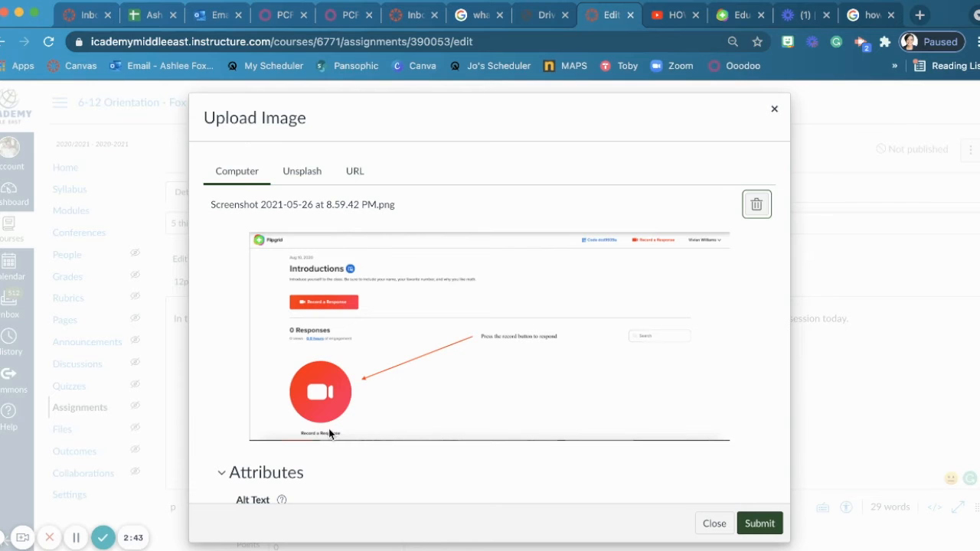
pyautogui.scroll(-3, 417, 428)
pyautogui.scroll(1, 467, 383)
pyautogui.scroll(1, 448, 310)
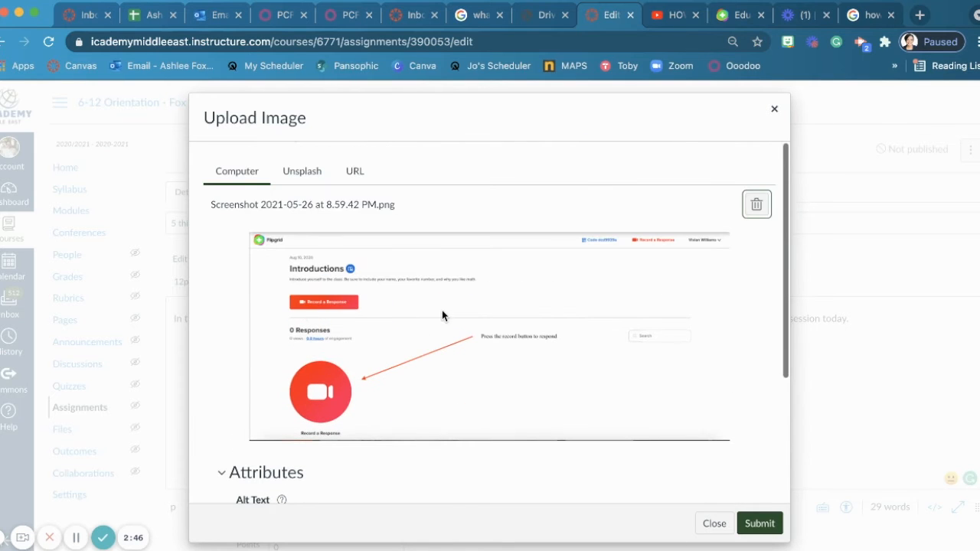
pyautogui.click(761, 524)
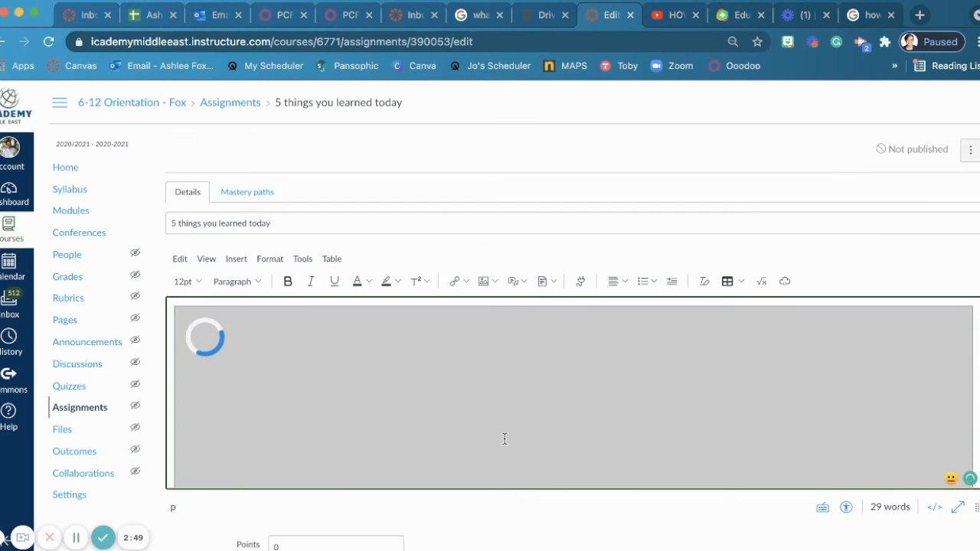
# Scale down the inserted Flipgrid screenshot in the assignment description and deselect it
pyautogui.click(668, 447)
pyautogui.scroll(-2, 750, 422)
pyautogui.scroll(2, 751, 422)
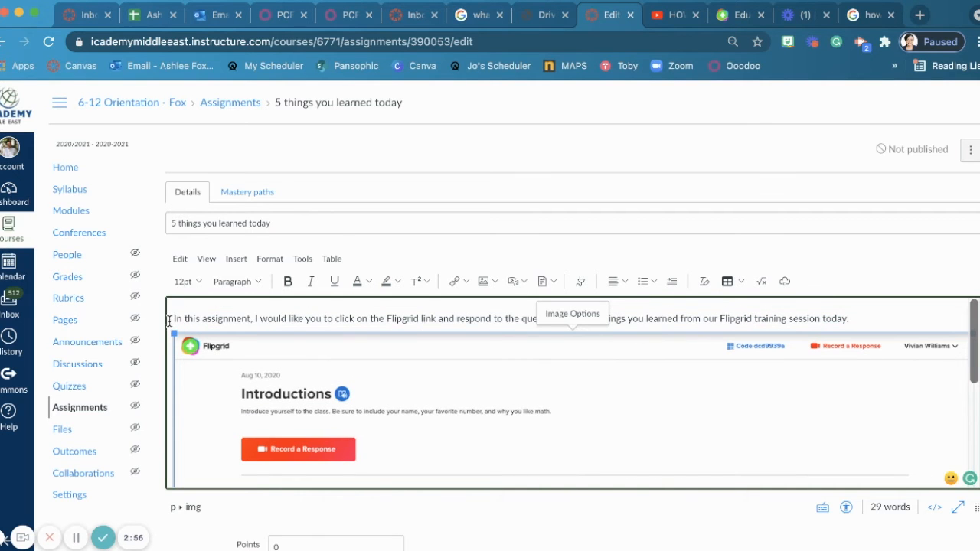
pyautogui.moveTo(175, 332); pyautogui.dragTo(475, 414)
pyautogui.click(799, 413)
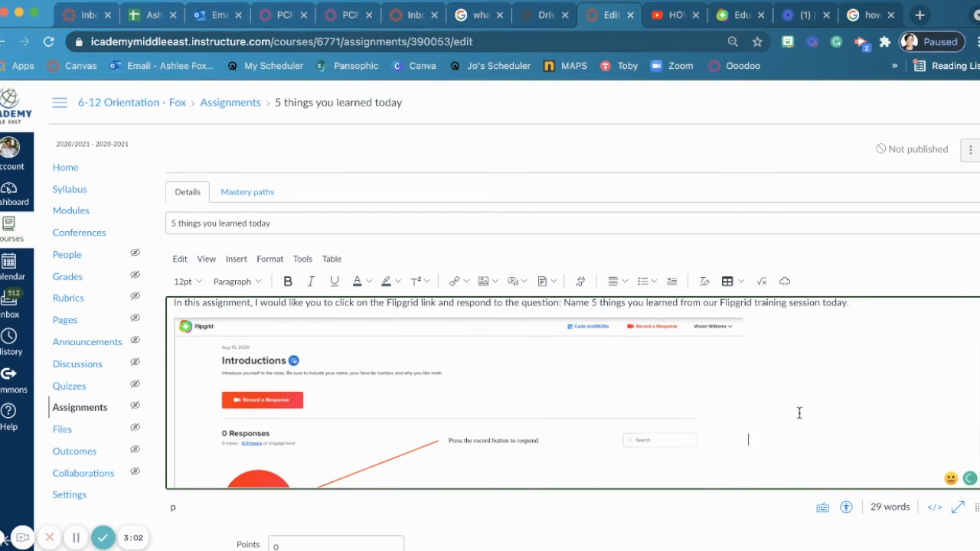
# Review the assignment description, checking the instruction text and the full Flipgrid screenshot with its record-button arrow
pyautogui.scroll(-3, 799, 413)
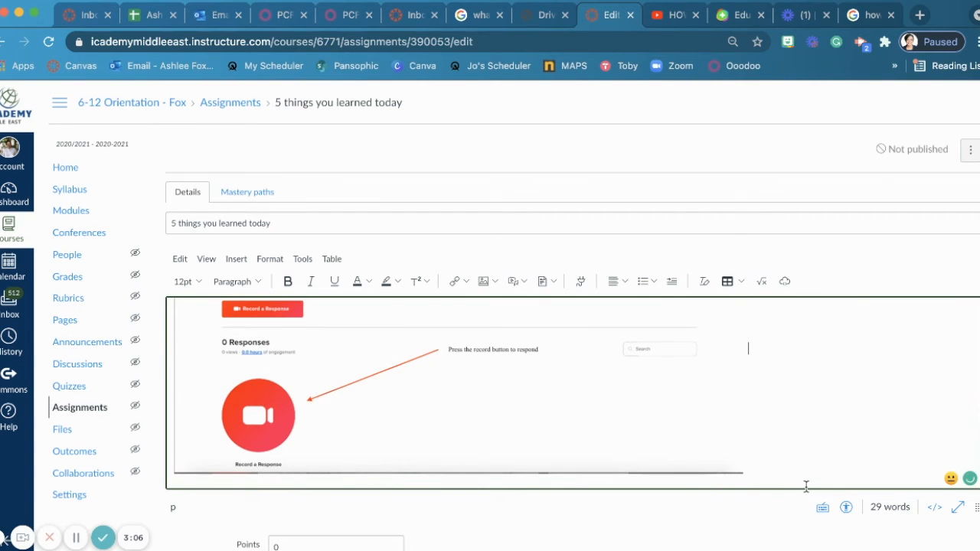
pyautogui.scroll(3, 691, 401)
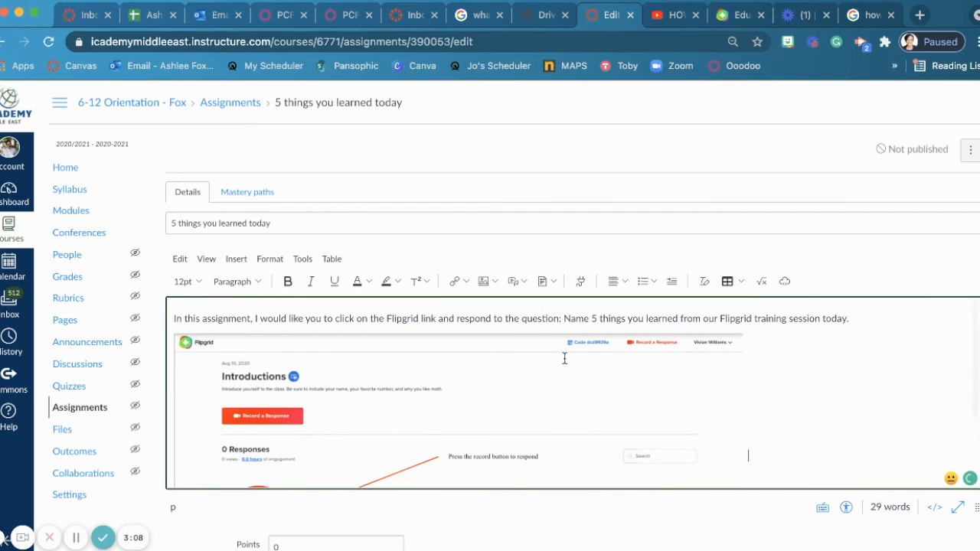
pyautogui.scroll(-3, 414, 464)
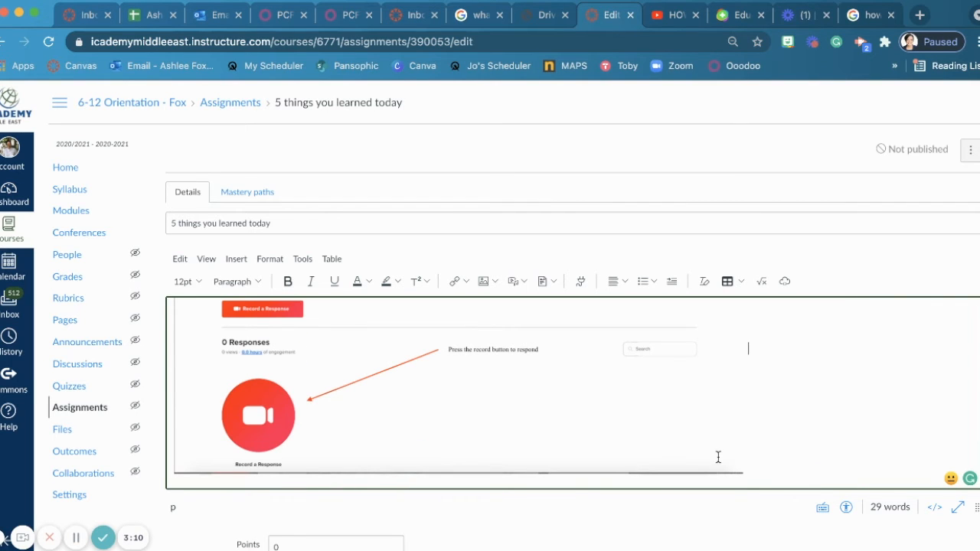
pyautogui.scroll(-1, 802, 438)
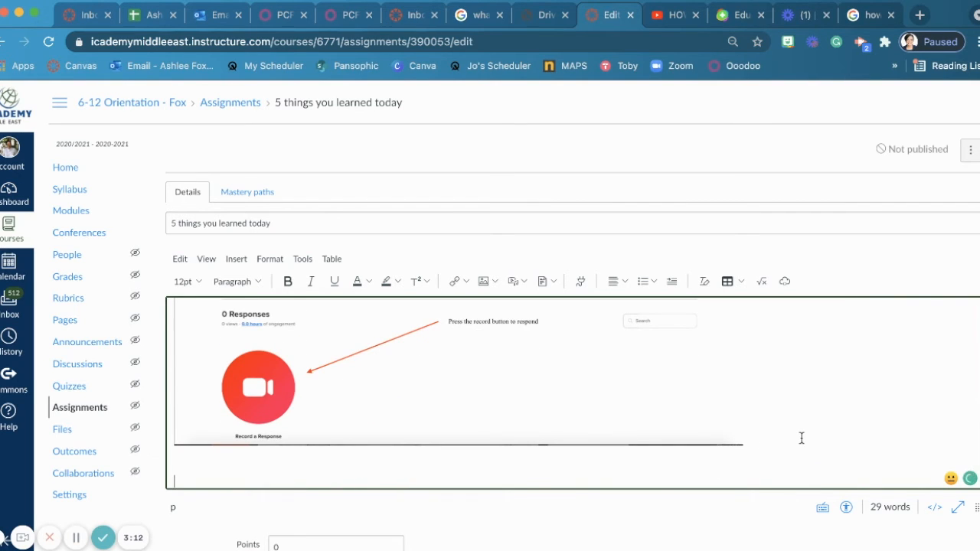
pyautogui.scroll(4, 802, 438)
pyautogui.scroll(-5, 650, 436)
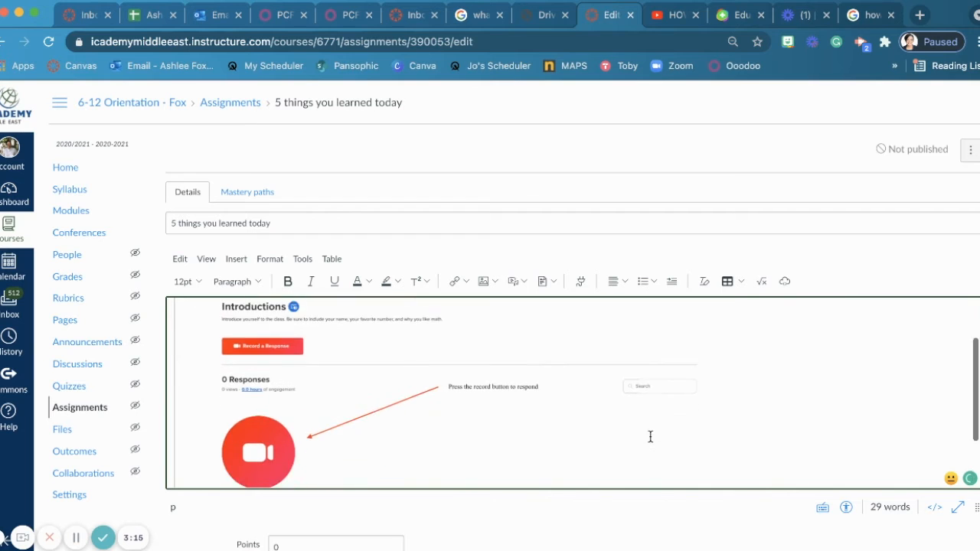
pyautogui.scroll(5, 644, 422)
pyautogui.scroll(-5, 834, 428)
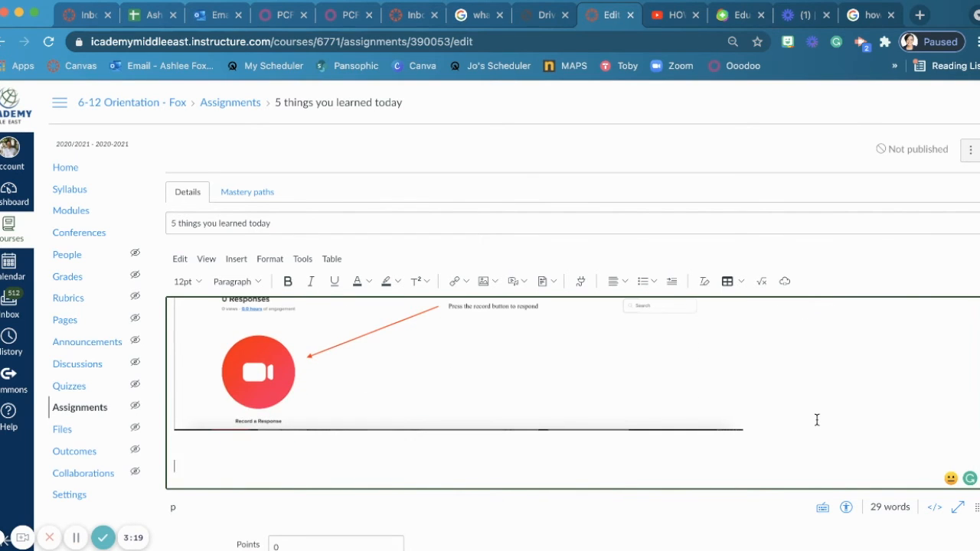
pyautogui.scroll(5, 446, 479)
pyautogui.scroll(-5, 549, 418)
pyautogui.scroll(5, 506, 457)
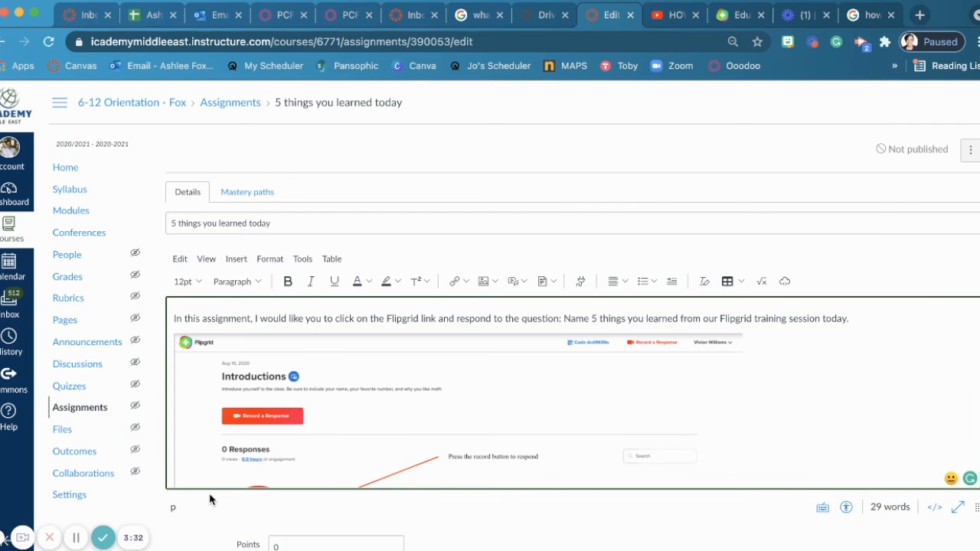
# Set the submission type to External tool and select the first Flipgrid entry as the assignment's tool
pyautogui.scroll(-3, 210, 499)
pyautogui.scroll(-9, 211, 498)
pyautogui.scroll(4, 177, 468)
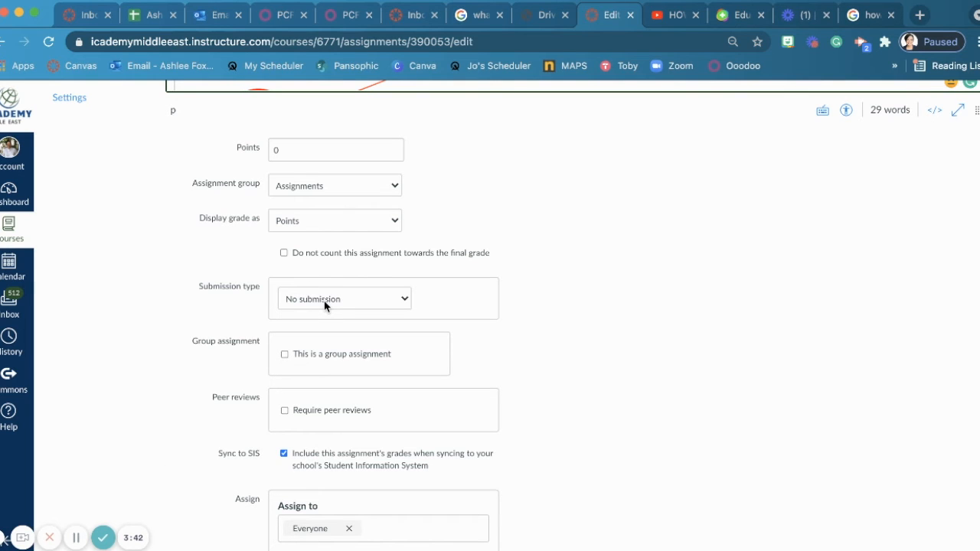
pyautogui.click(309, 351)
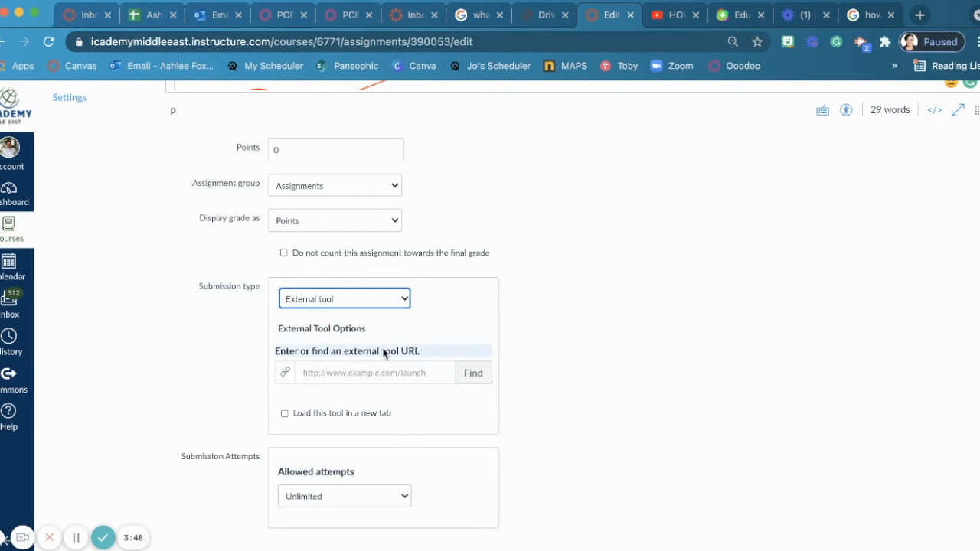
pyautogui.click(473, 374)
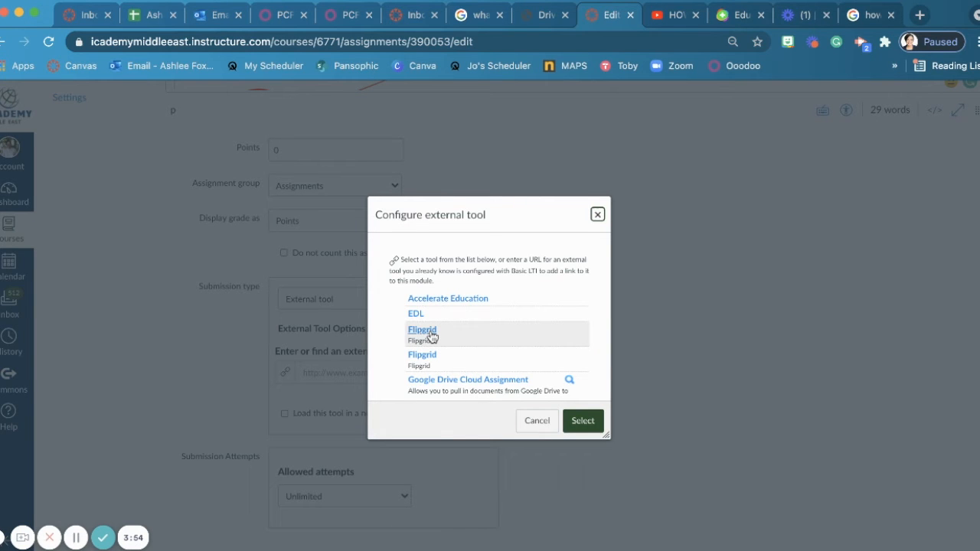
pyautogui.click(431, 337)
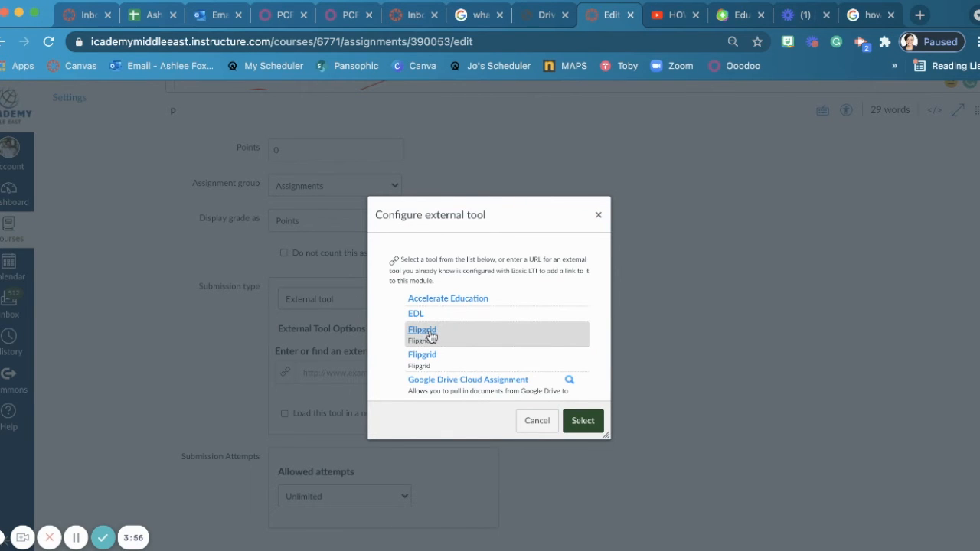
pyautogui.click(583, 421)
# Save the assignment without publishing it and connect Flipgrid to Canvas by creating a course group
pyautogui.scroll(-5, 579, 422)
pyautogui.scroll(1, 579, 421)
pyautogui.scroll(10, 581, 421)
pyautogui.scroll(-3, 563, 297)
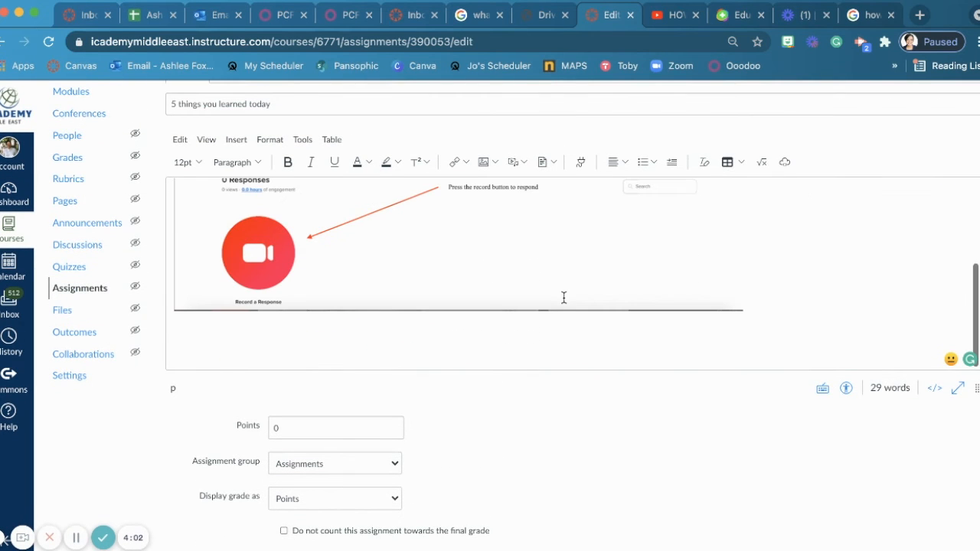
pyautogui.scroll(-10, 641, 541)
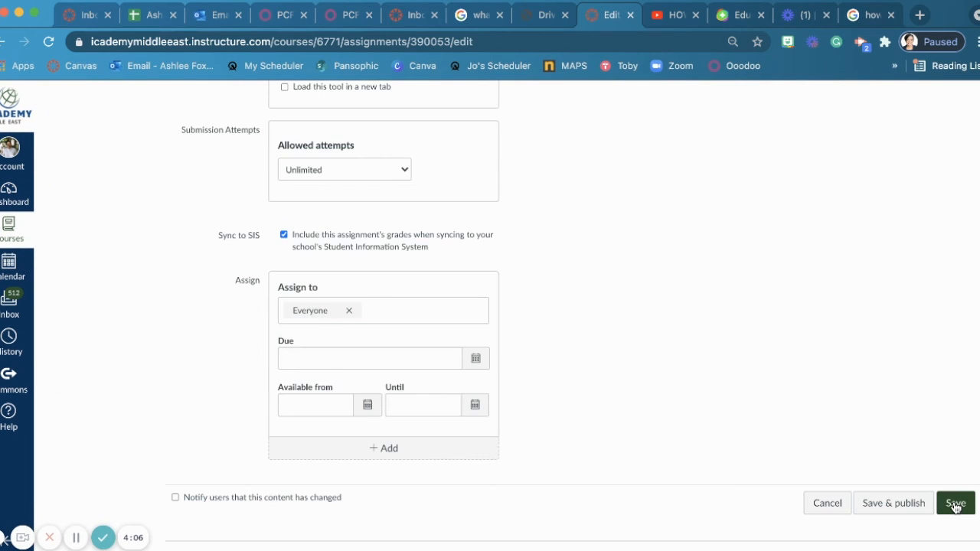
pyautogui.click(954, 505)
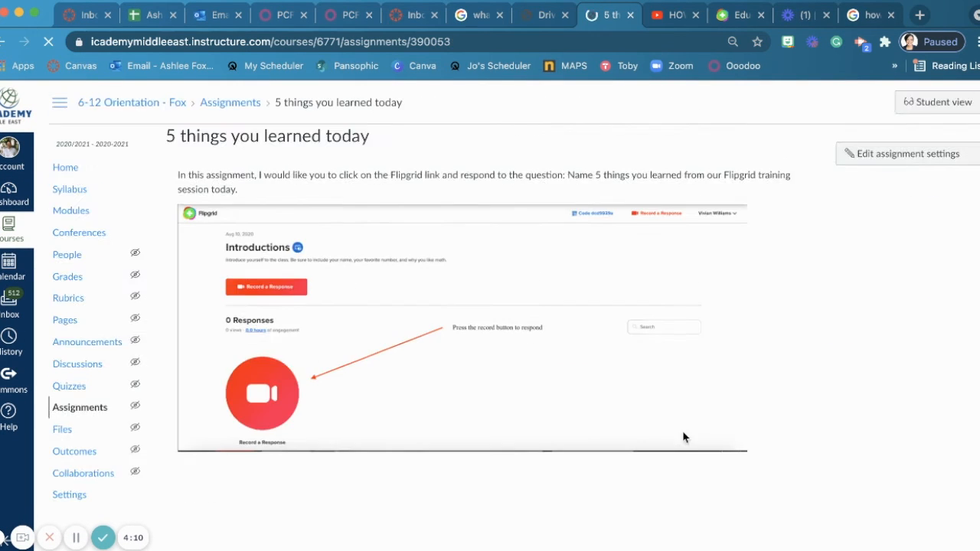
pyautogui.scroll(-4, 682, 431)
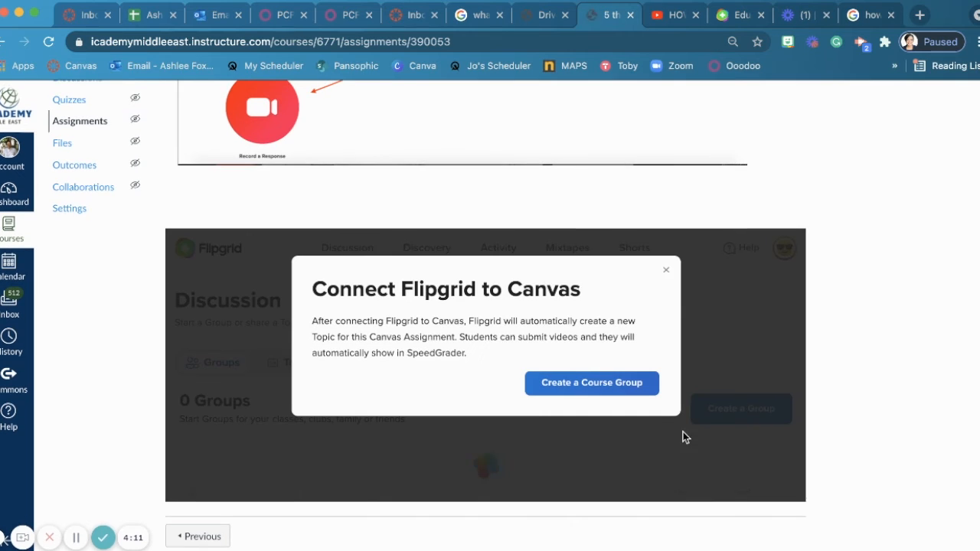
pyautogui.click(576, 386)
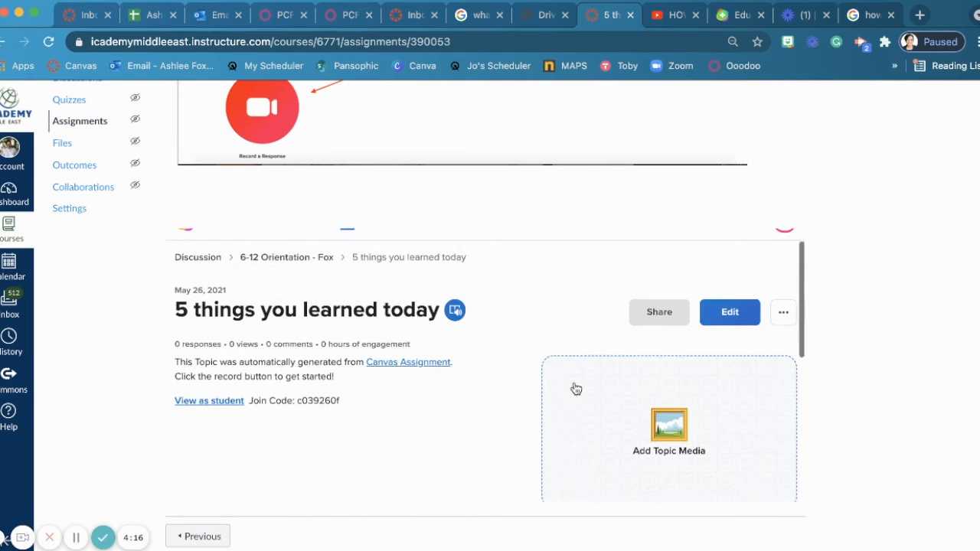
# Examine the generated Flipgrid topic embedded in the assignment, including its details, topic media area and responses section
pyautogui.scroll(-1, 574, 388)
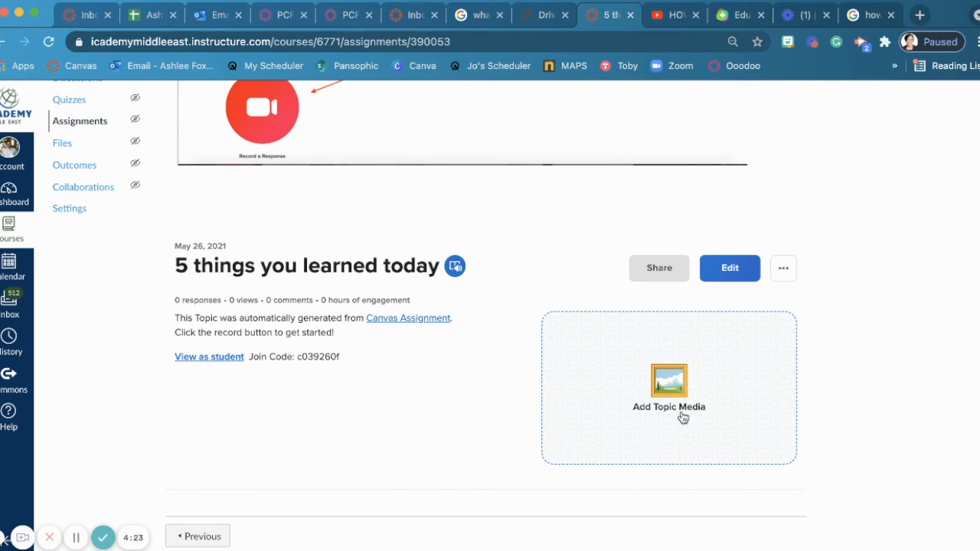
pyautogui.scroll(-1, 632, 423)
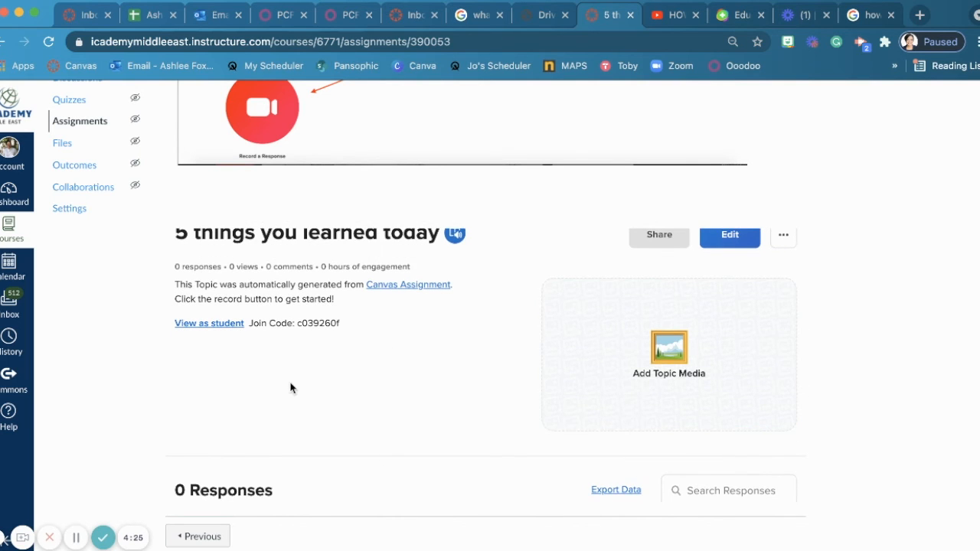
pyautogui.scroll(2, 291, 388)
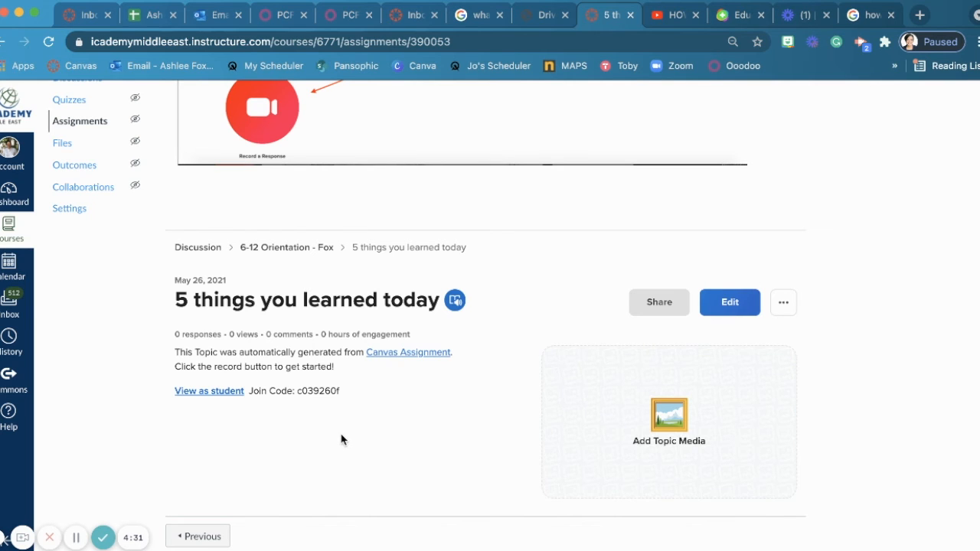
pyautogui.scroll(-3, 601, 404)
pyautogui.scroll(3, 650, 456)
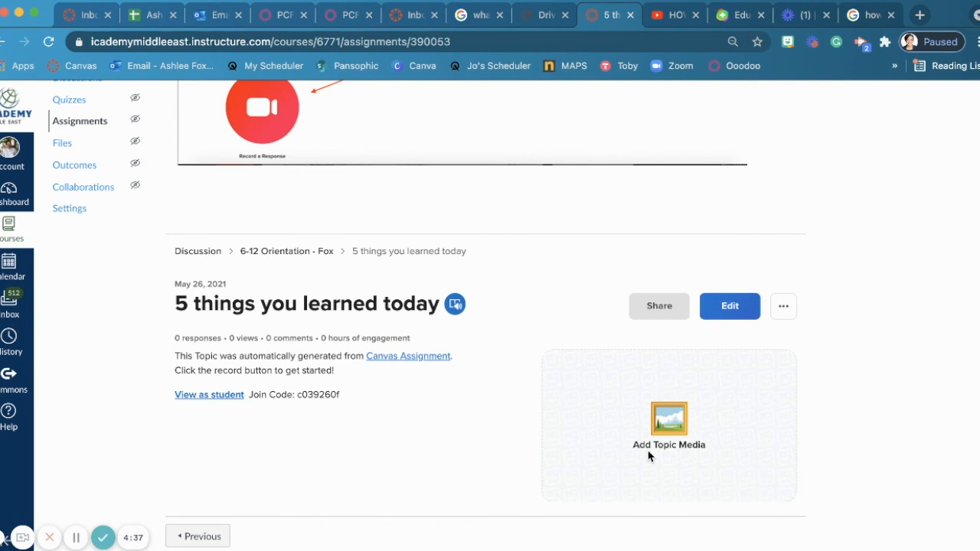
pyautogui.scroll(1, 649, 453)
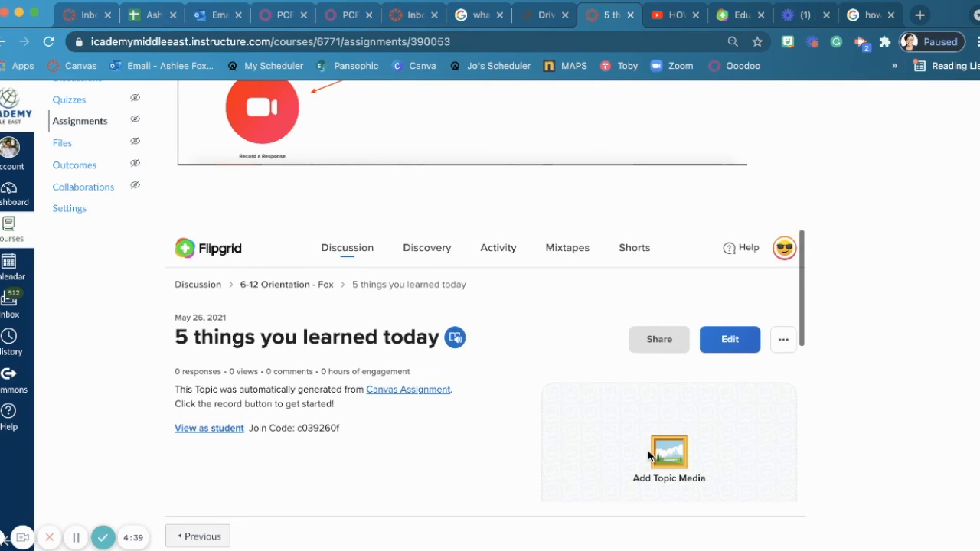
pyautogui.scroll(-1, 428, 436)
pyautogui.scroll(-5, 428, 436)
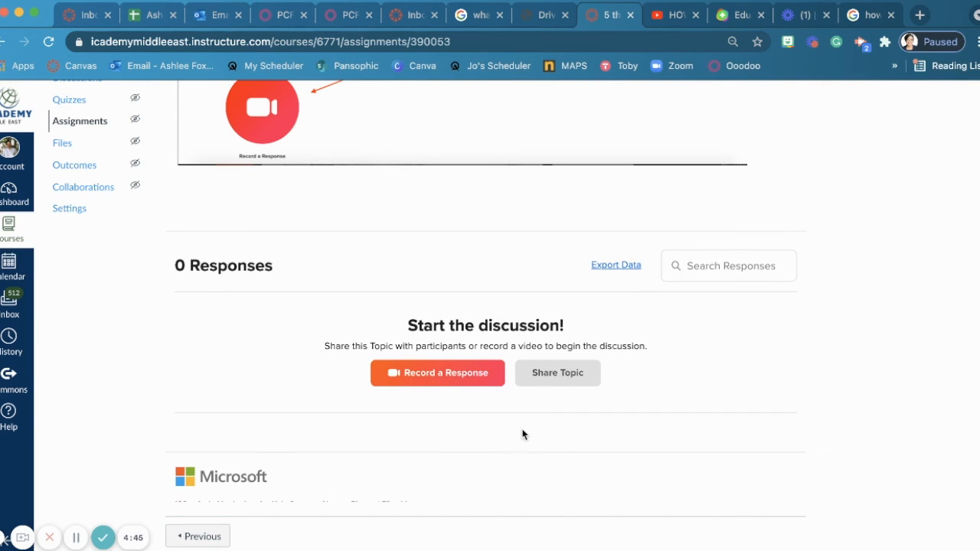
pyautogui.scroll(-1, 523, 433)
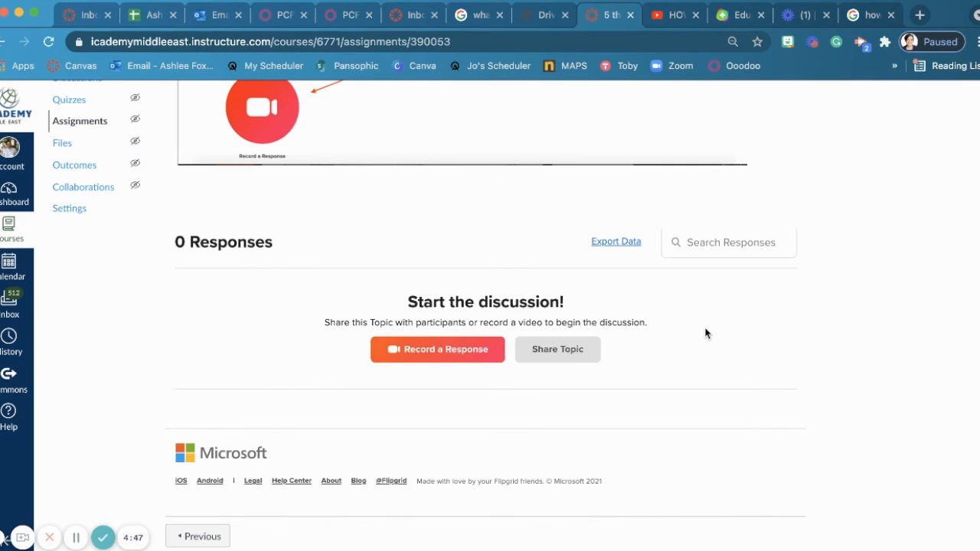
pyautogui.scroll(5, 705, 334)
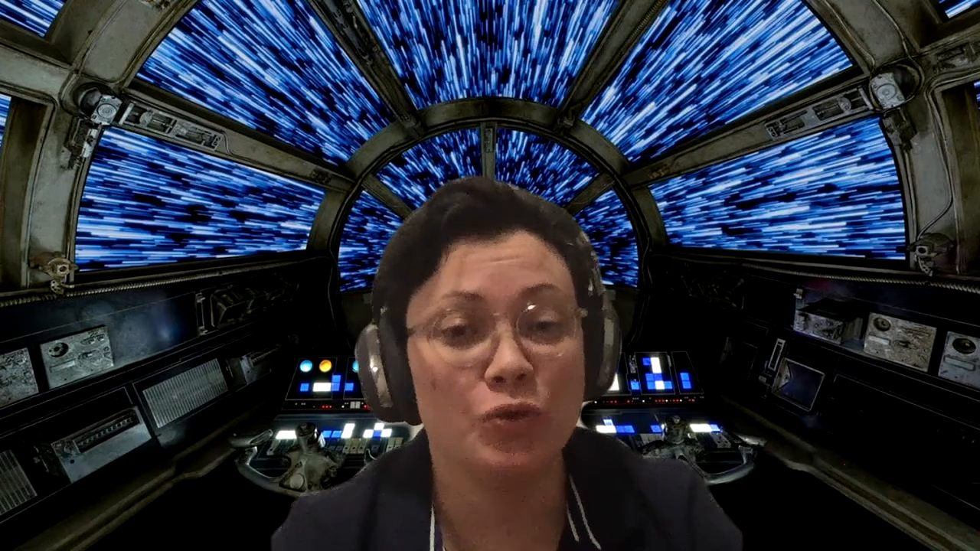